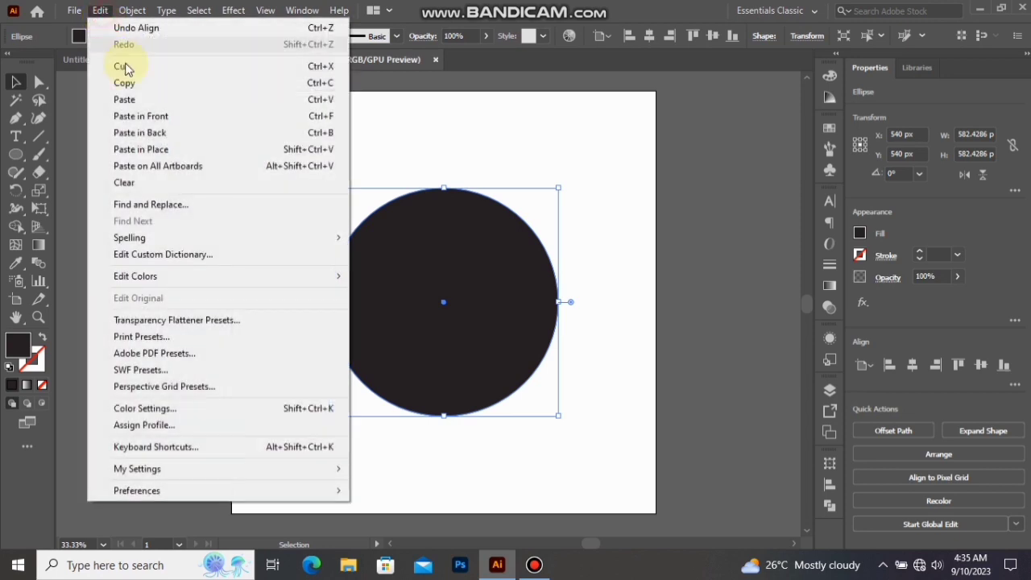
Paste a copy of the black circle in front, enlarge it from its center to about 643 px, and swap its fill to stroke
click(161, 110)
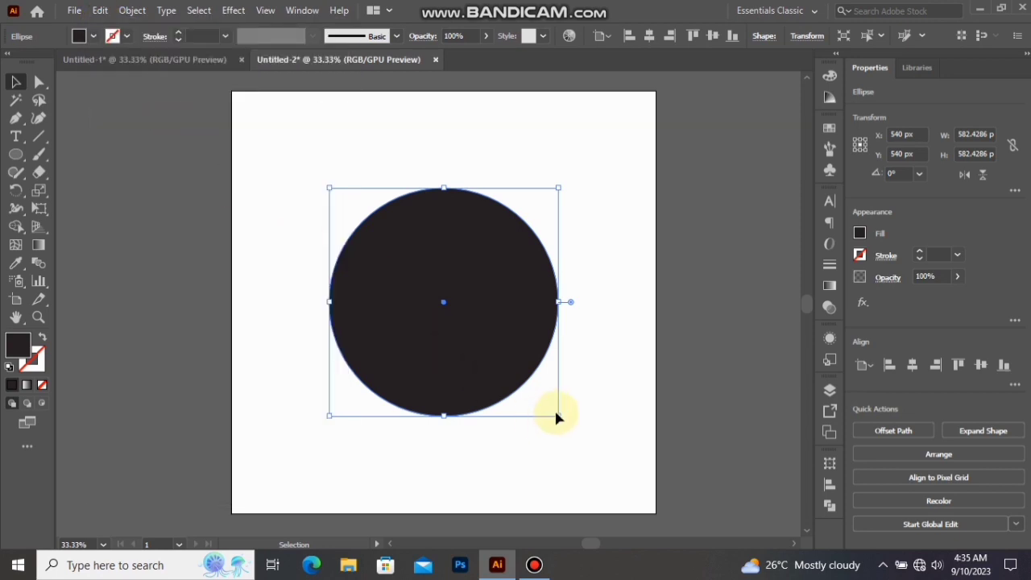
drag(556, 417, 569, 427)
click(45, 337)
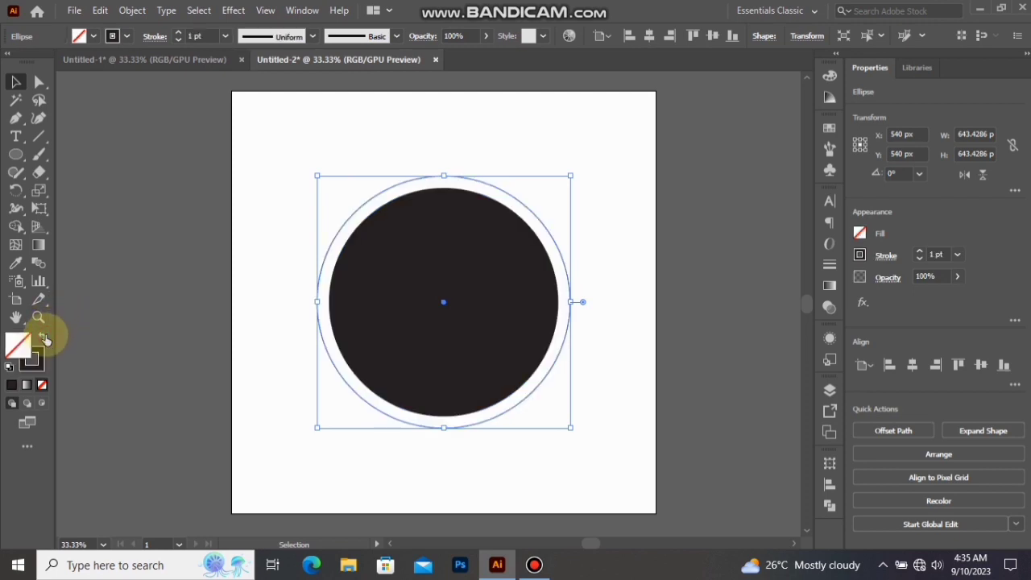
Set the outer circle's stroke weight to 20 pt and shrink the ring from its center to about 618 px across
click(225, 37)
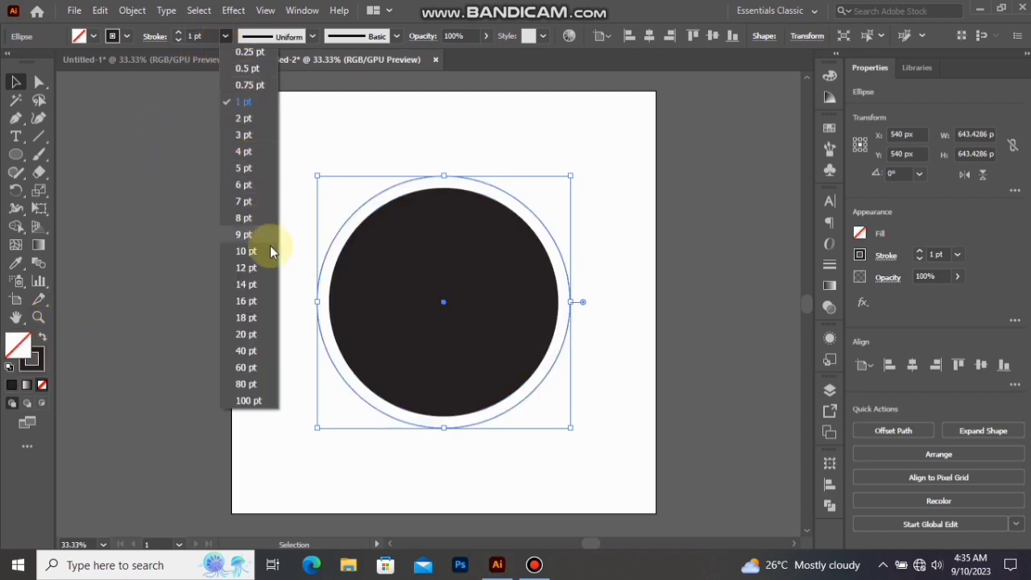
click(268, 331)
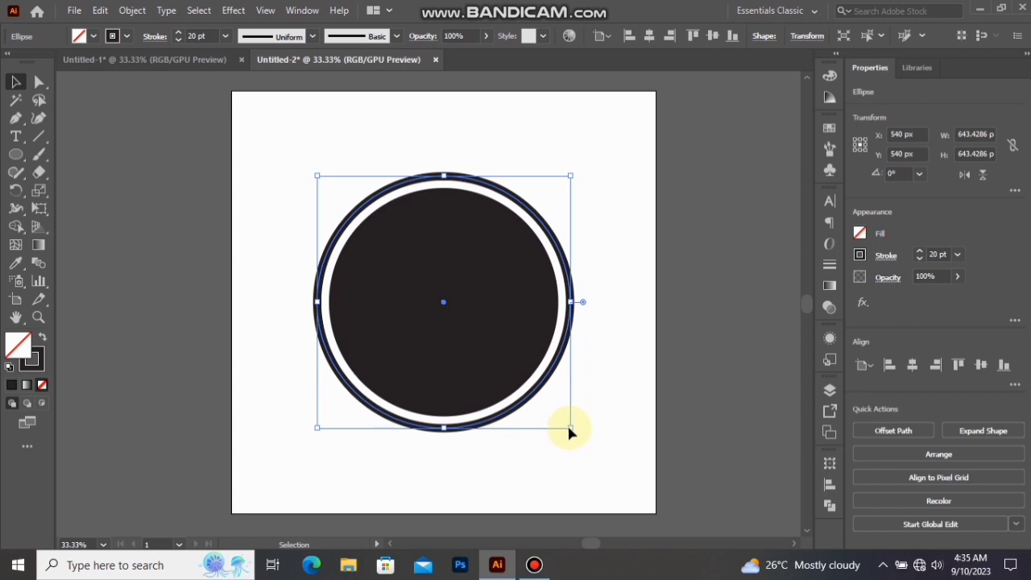
drag(567, 425, 565, 422)
click(600, 290)
Copy the filled black circle, paste it in front, and shrink the copy to about 536 px, keeping it near the original's left edge
click(505, 280)
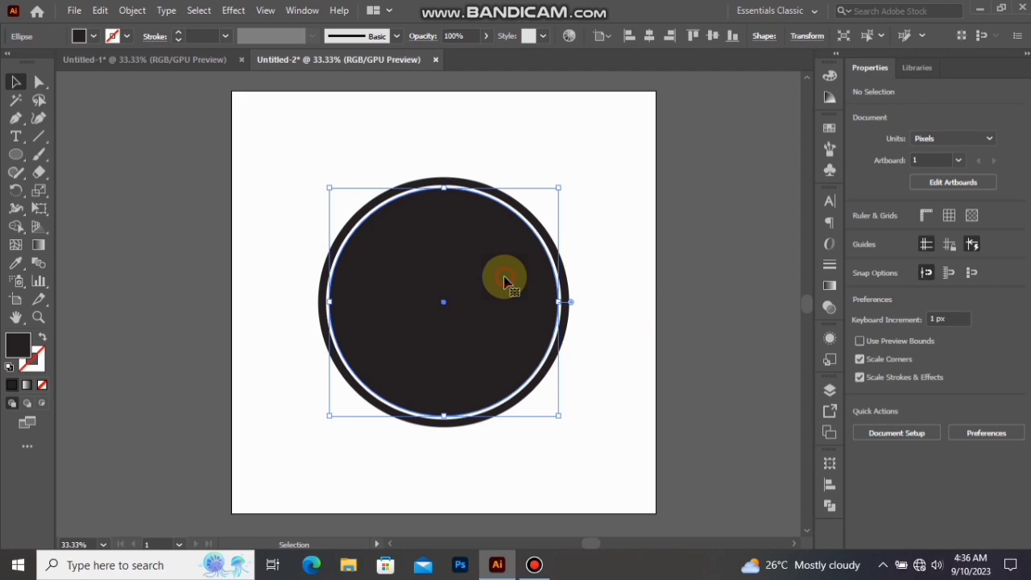
click(99, 10)
click(139, 79)
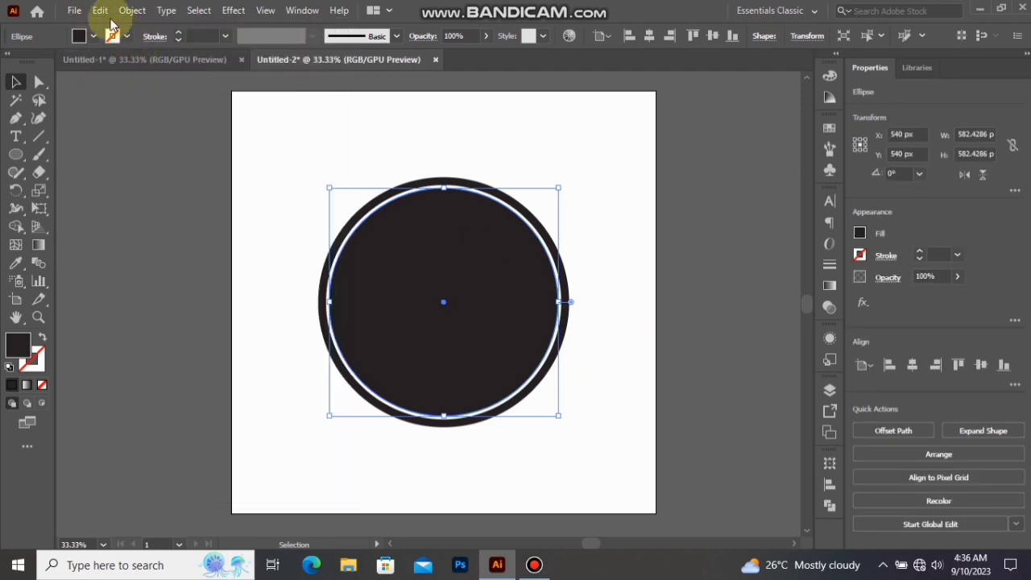
click(100, 10)
click(165, 113)
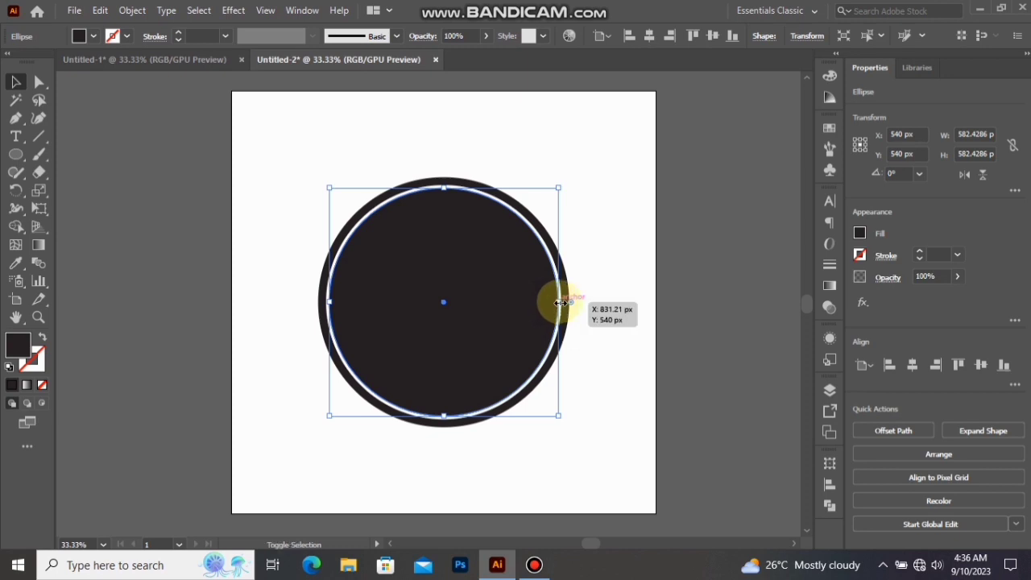
drag(560, 302, 539, 305)
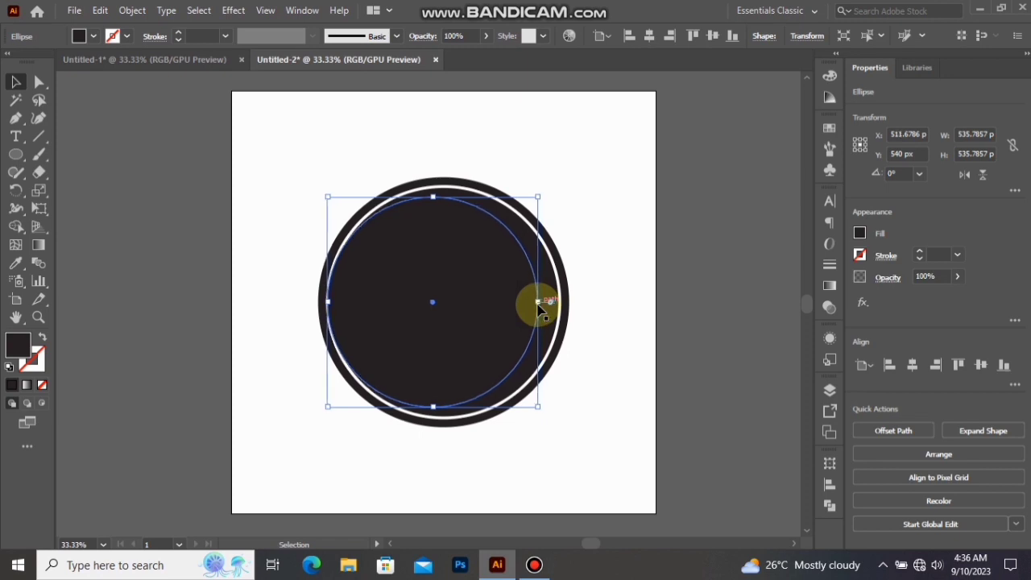
Divide the two overlapping filled circles with Pathfinder and ungroup the resulting pieces
shift+click(556, 289)
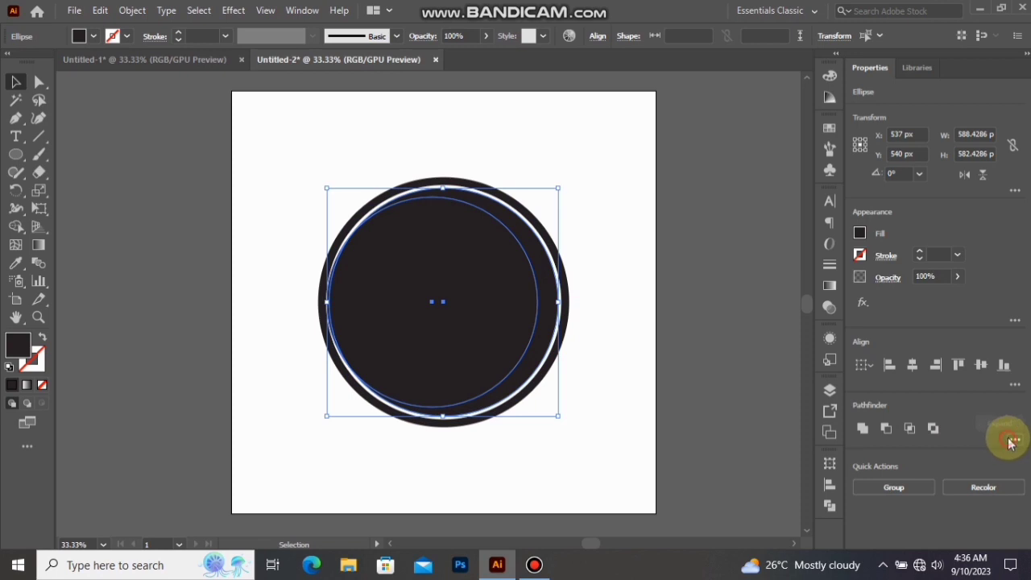
click(1013, 440)
click(863, 522)
click(588, 266)
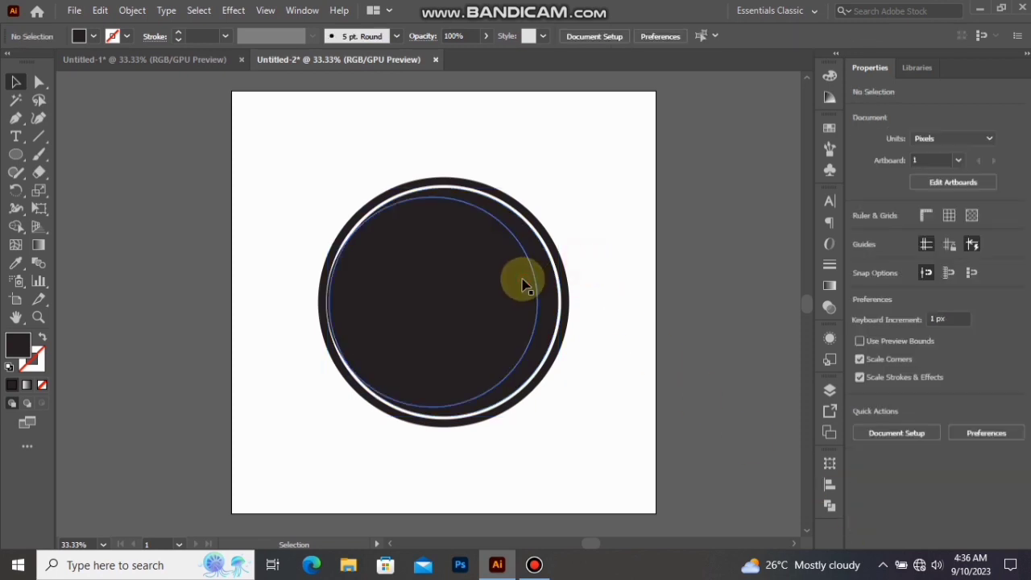
click(521, 284)
right_click(523, 282)
click(585, 411)
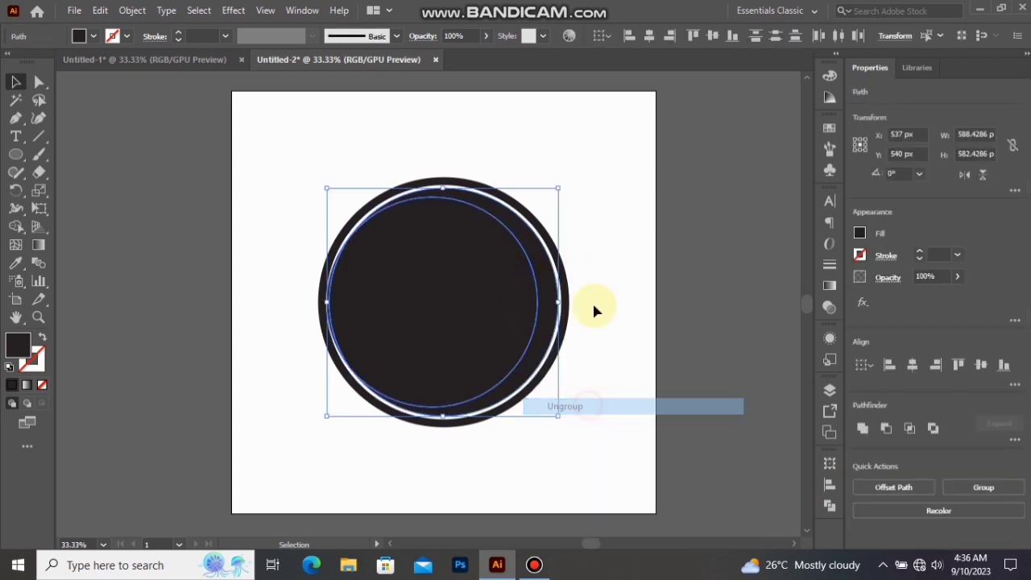
Delete the large inner circle piece and the thin left sliver, keeping only the crescent inside the ring
click(592, 300)
click(489, 295)
key(Delete)
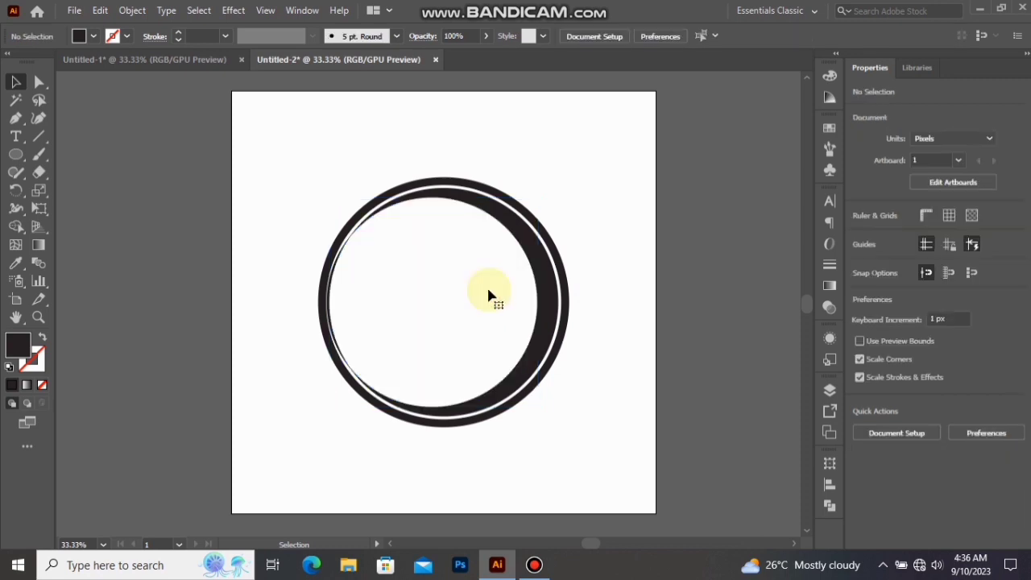
click(331, 301)
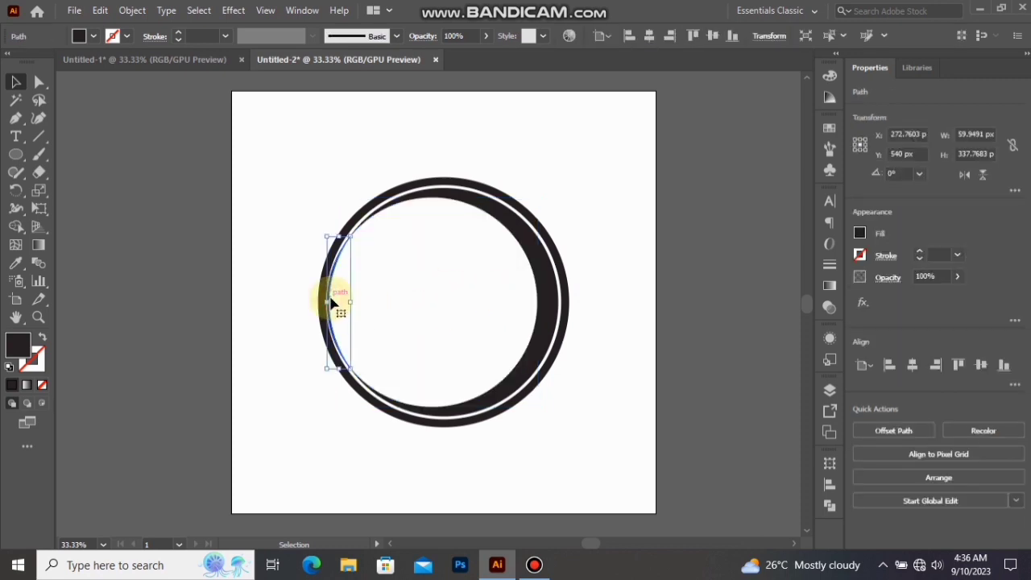
key(Delete)
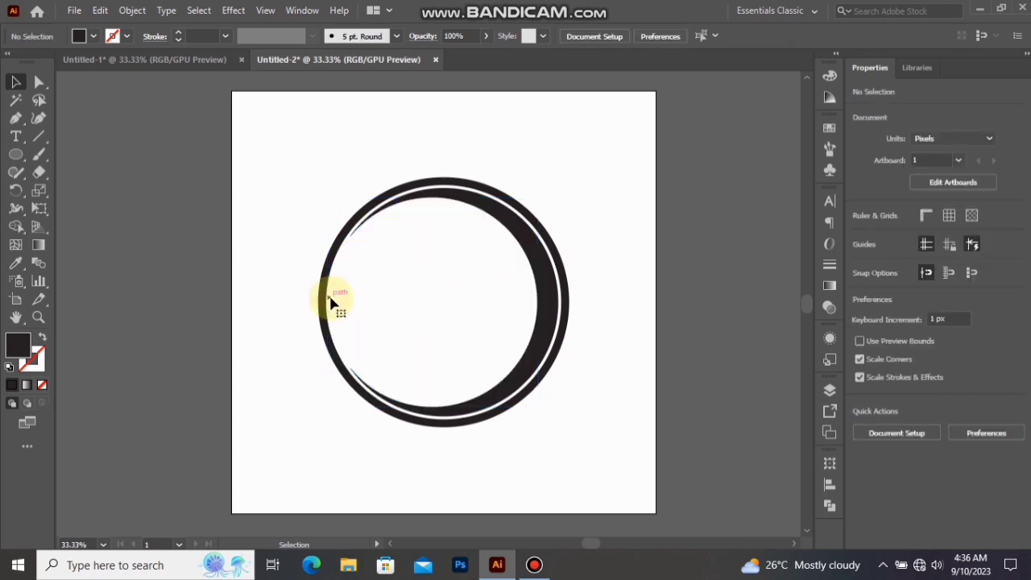
Add anchor points on the ring's upper-left and lower-left curves with the Pen tool, and delete its leftmost anchor to open the ring
click(416, 192)
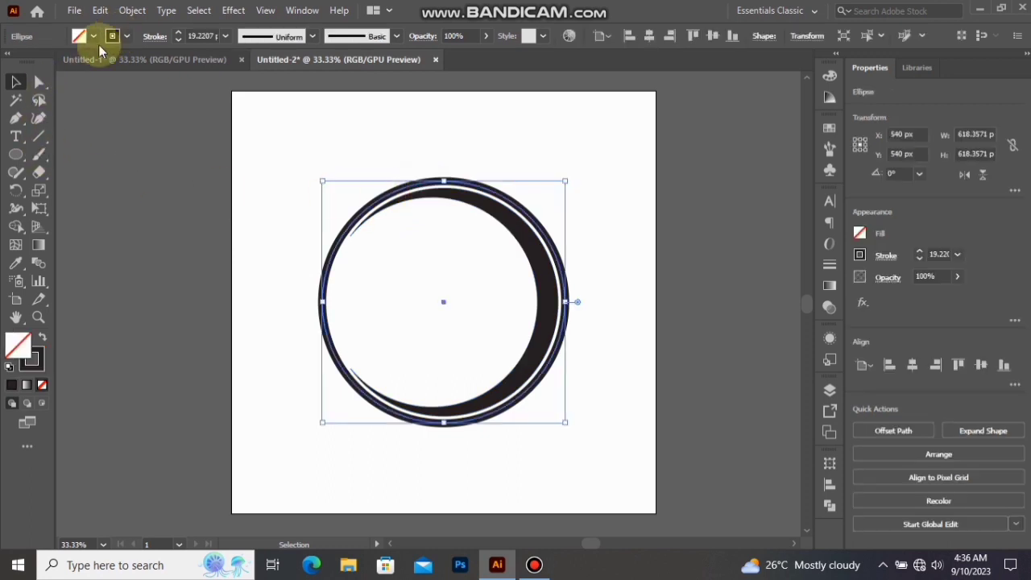
click(16, 120)
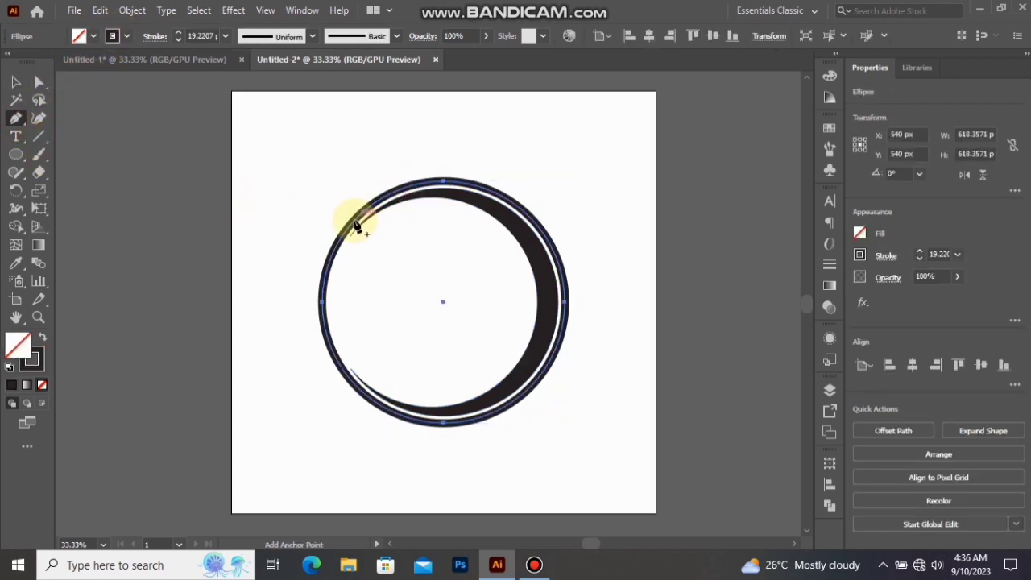
click(352, 226)
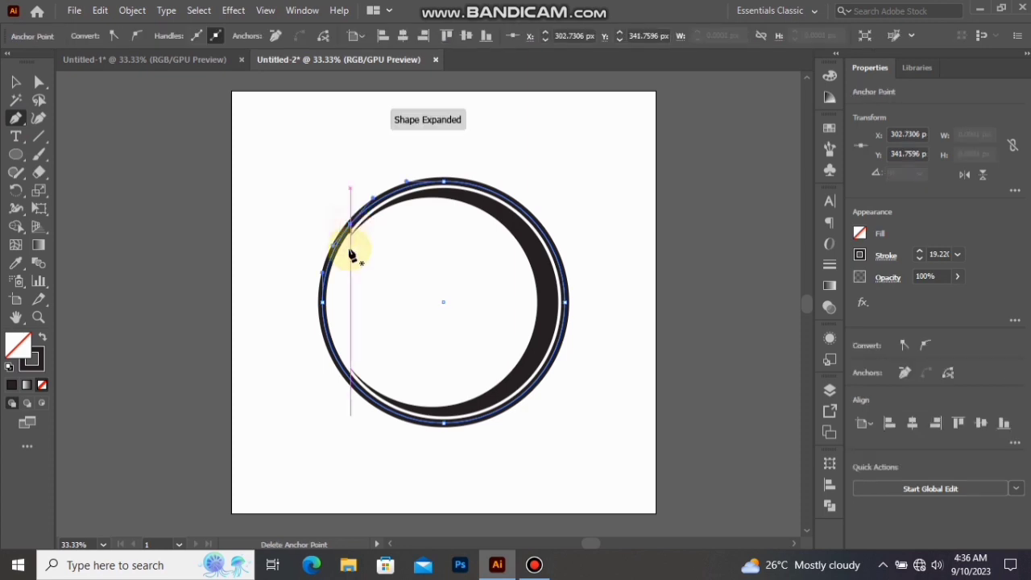
click(372, 400)
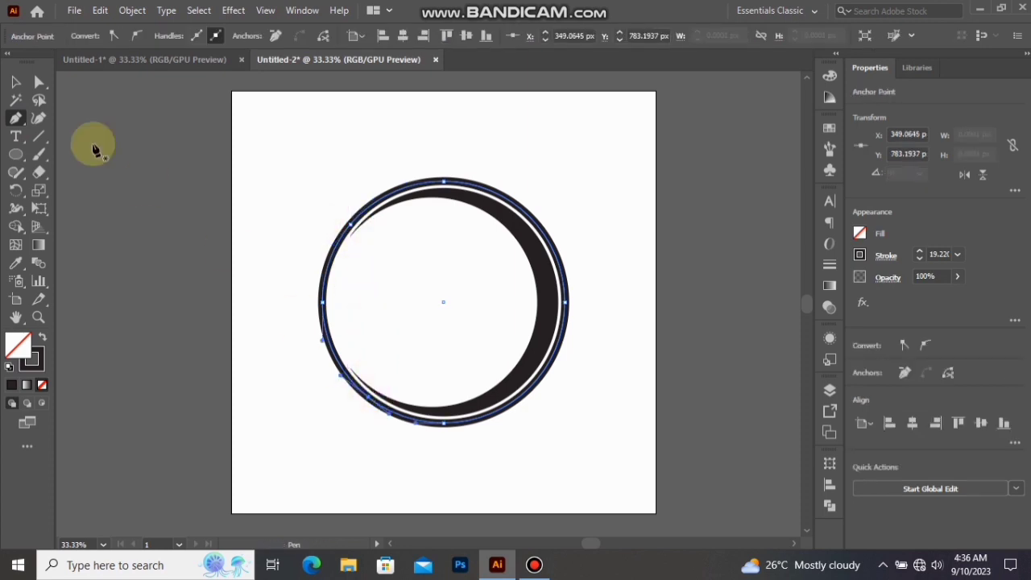
click(39, 82)
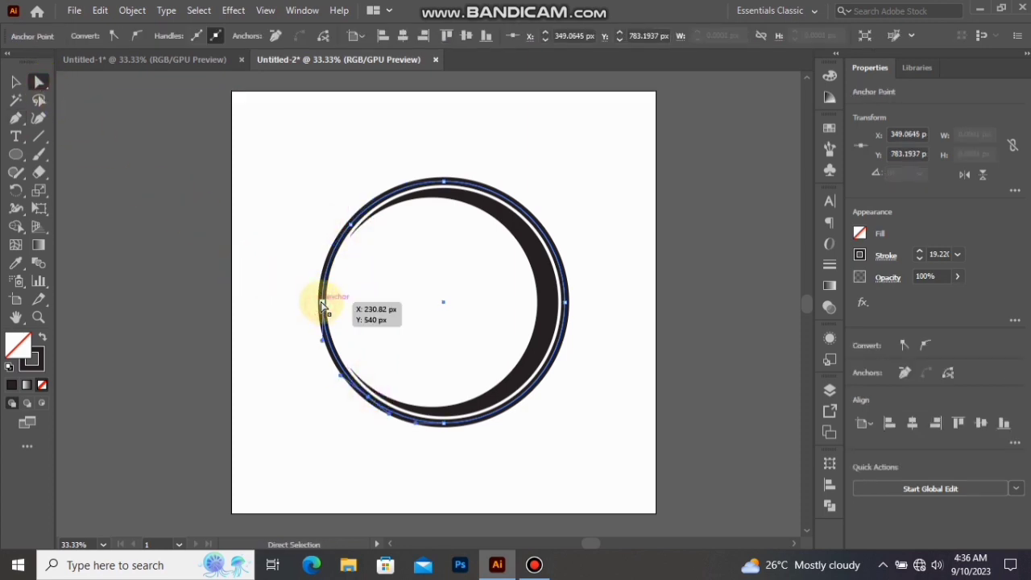
key(Delete)
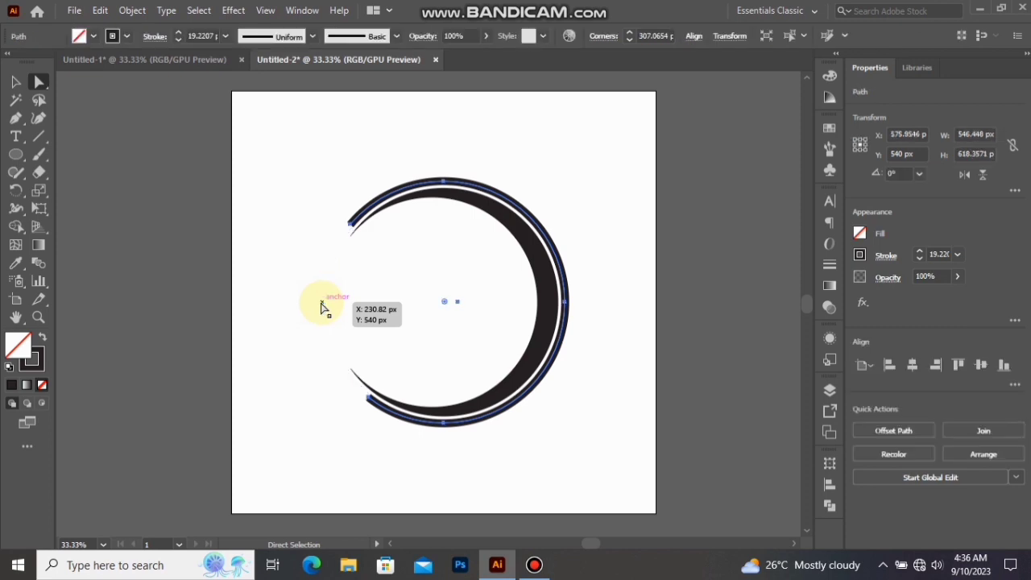
Apply the width profile tapered at both ends to the open arc's stroke and expand its appearance into a filled shape
click(17, 82)
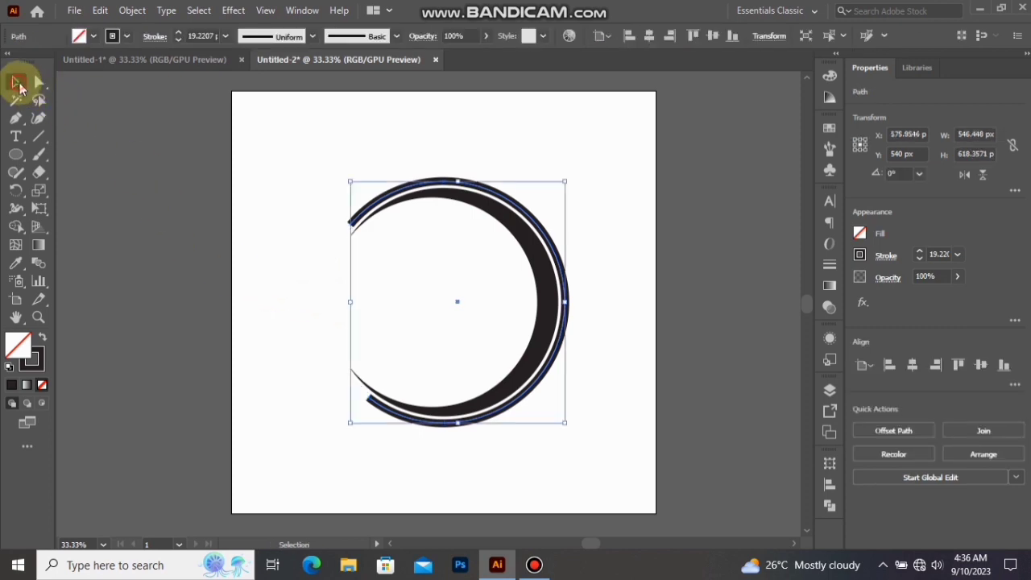
click(312, 37)
click(296, 85)
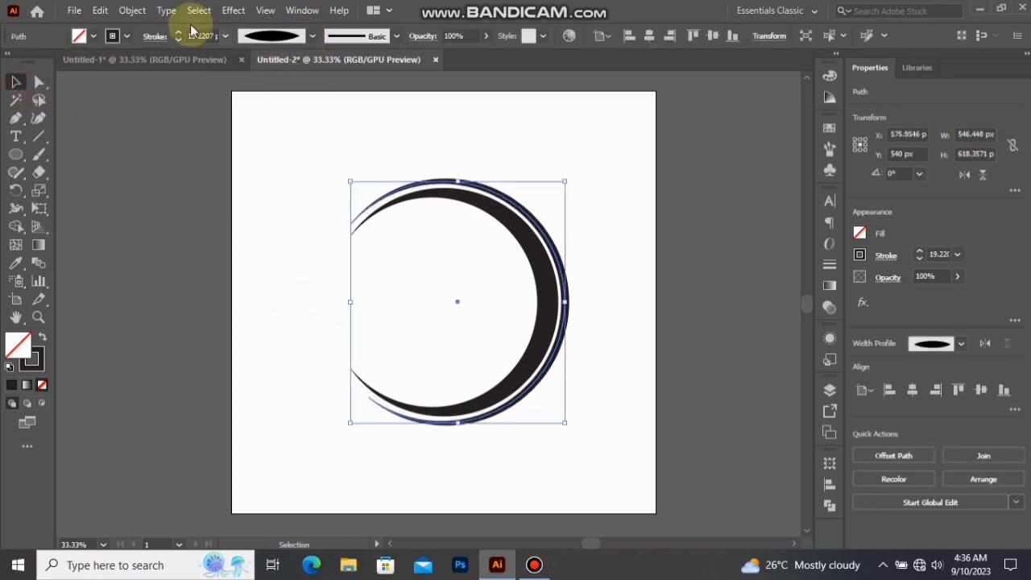
click(133, 11)
click(228, 200)
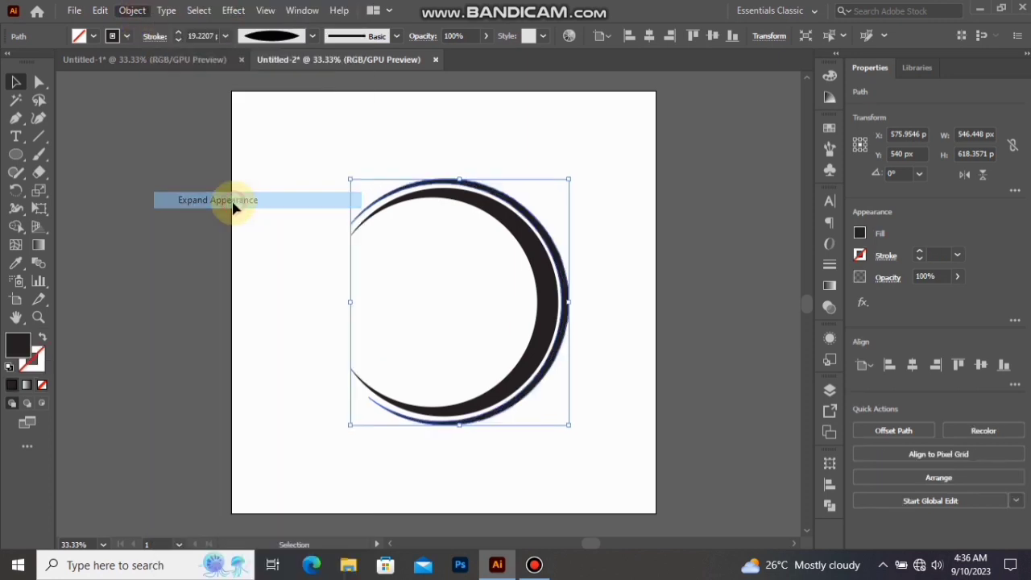
click(463, 159)
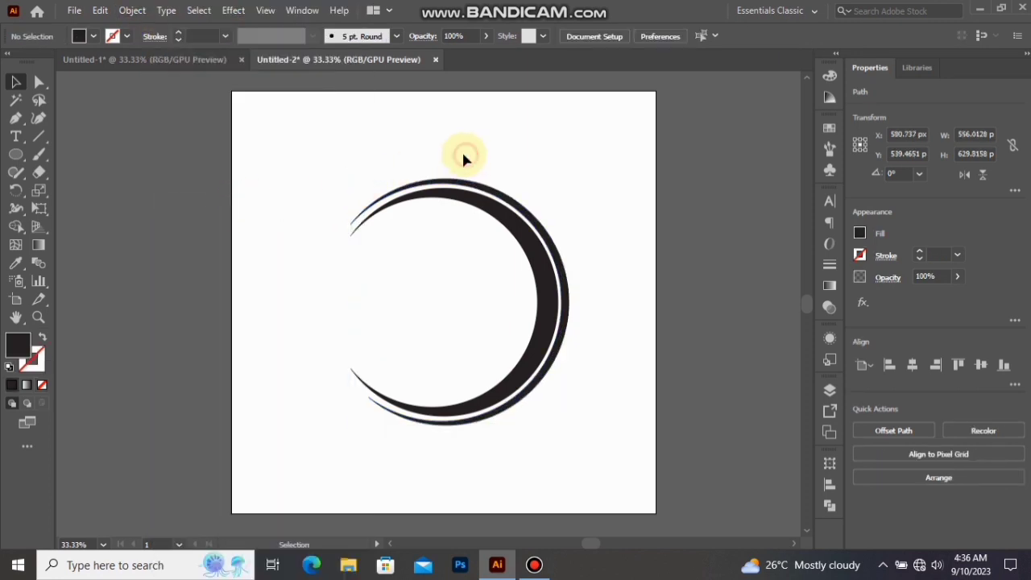
Add the point text "SN" at the crescent's open left side
click(16, 136)
click(314, 302)
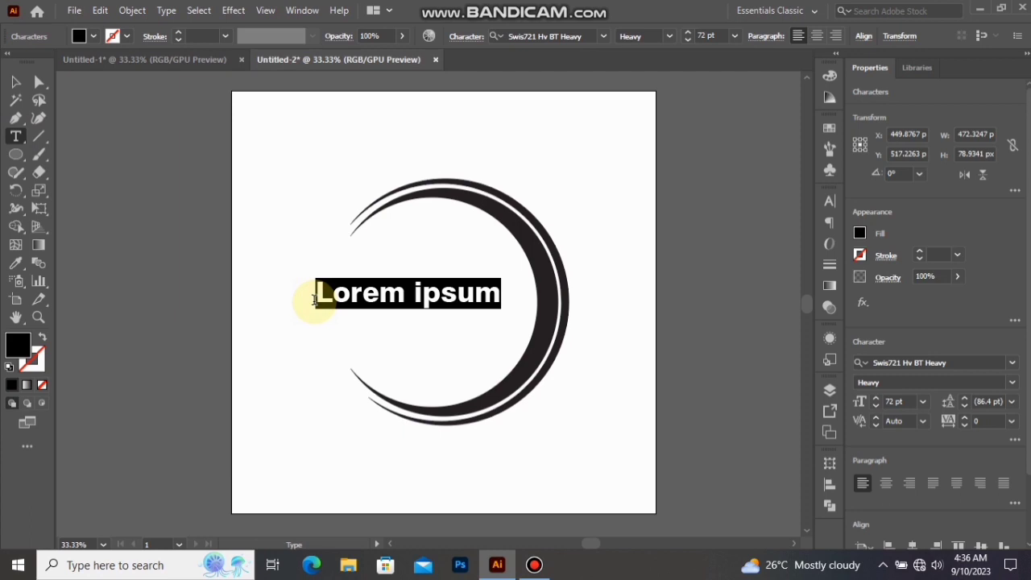
key(BackSpace)
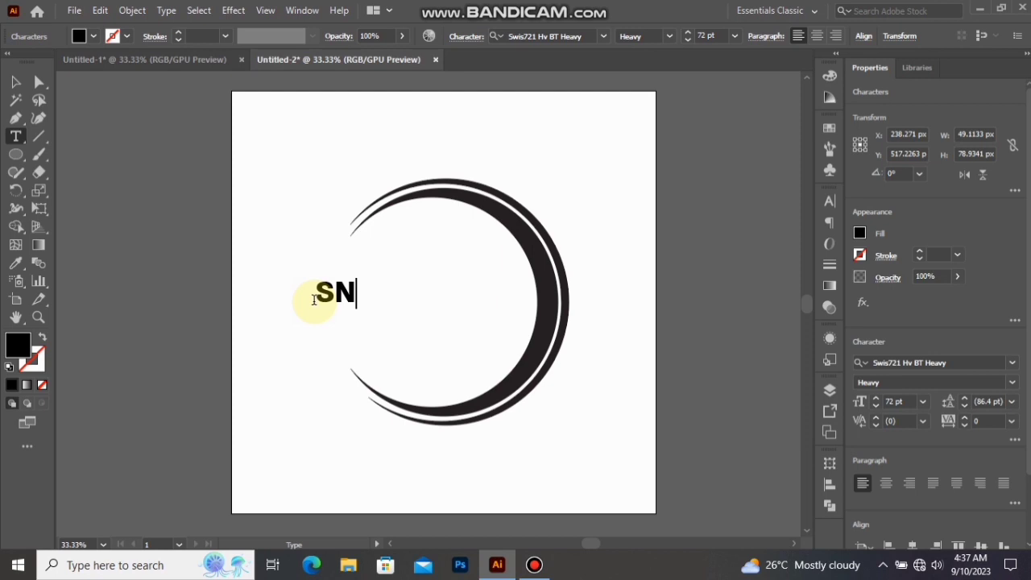
click(14, 83)
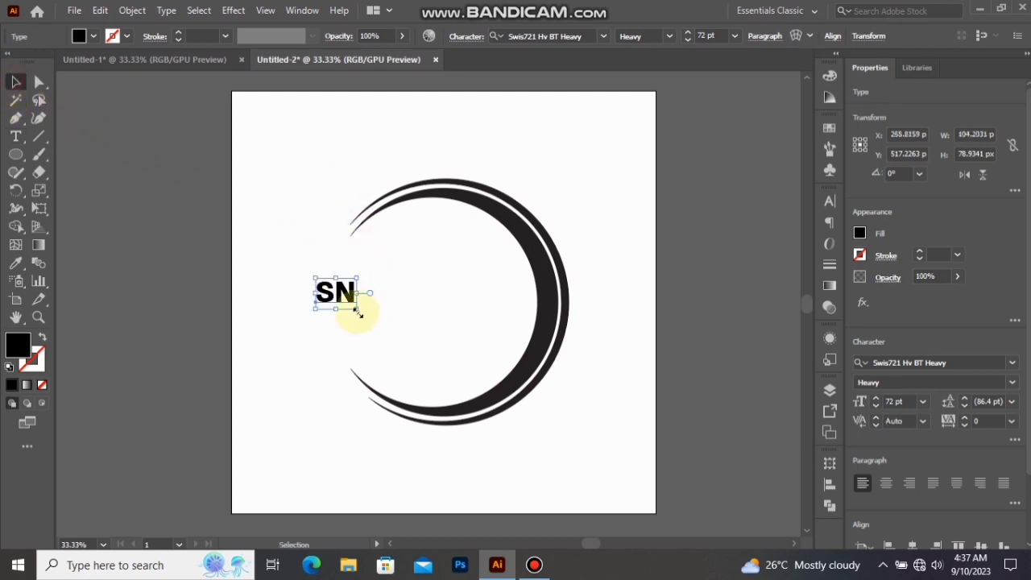
Enlarge the SN text to about 523 px wide and position it across the crescent's opening
drag(357, 312, 460, 385)
drag(441, 338, 492, 342)
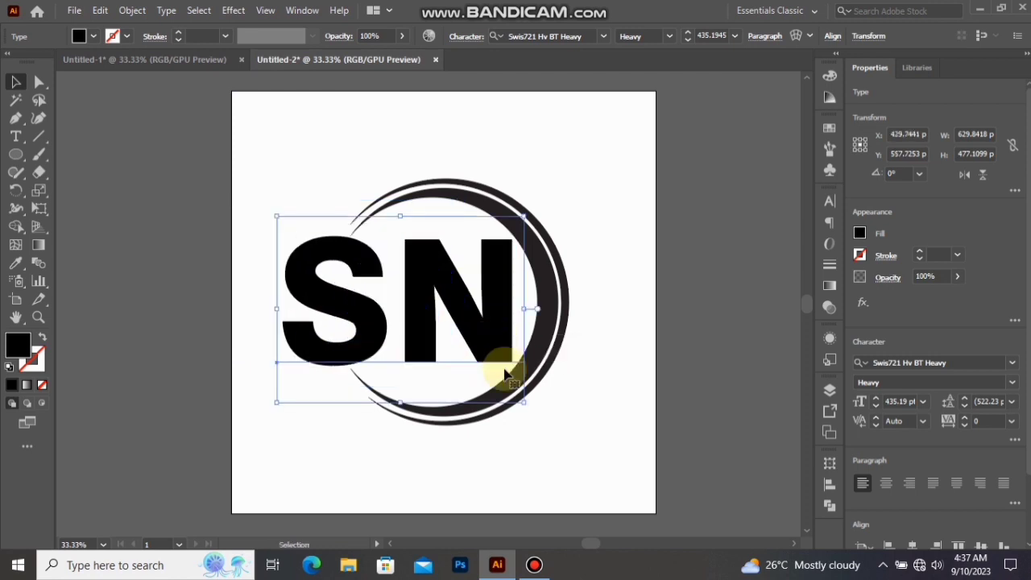
drag(522, 400, 512, 392)
click(594, 259)
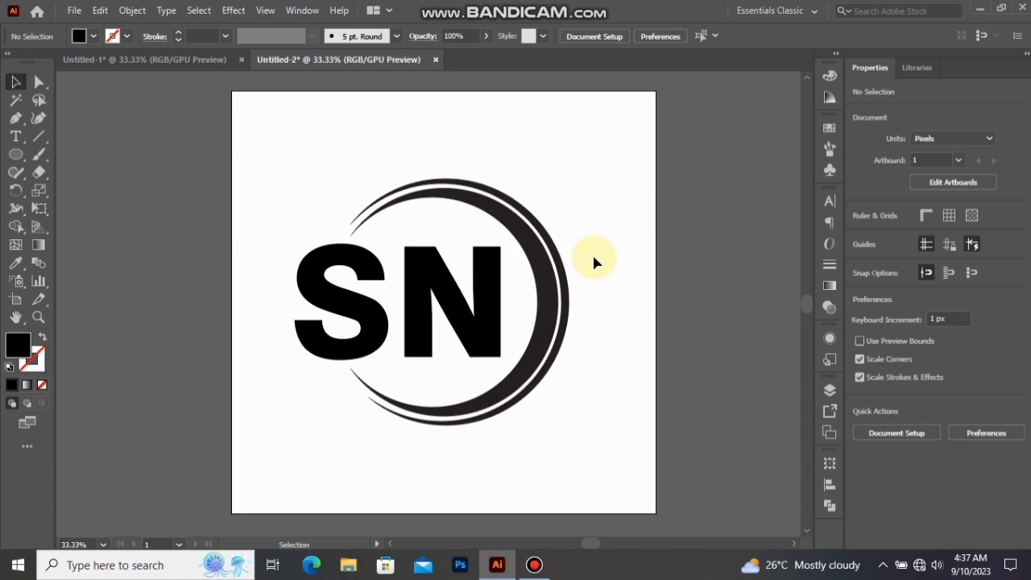
Convert the SN text to outlines
click(493, 289)
right_click(484, 294)
click(496, 340)
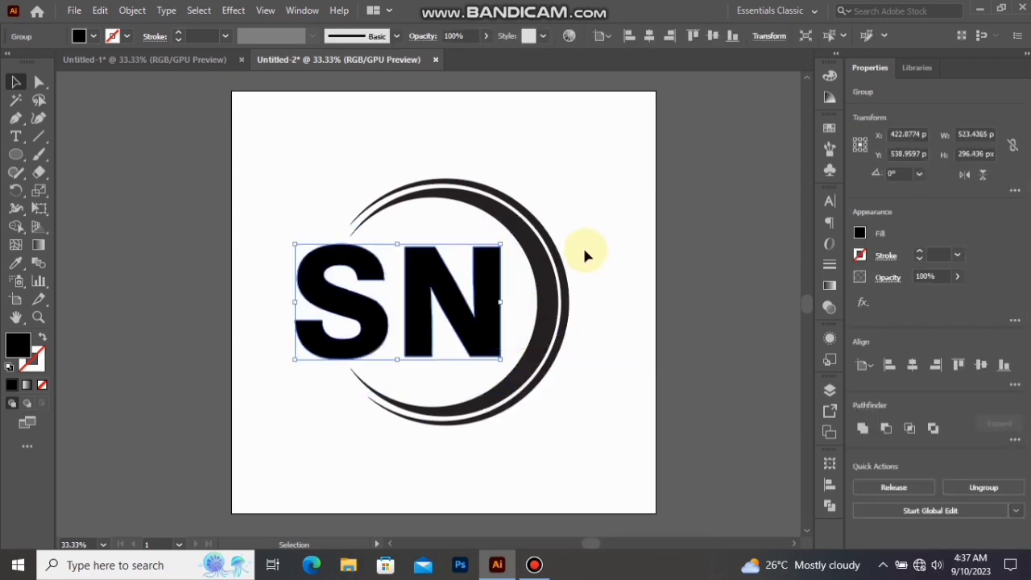
click(586, 256)
Select both crescent shapes and open the Shear settings, setting the shear angle to 15°
click(538, 288)
right_click(540, 278)
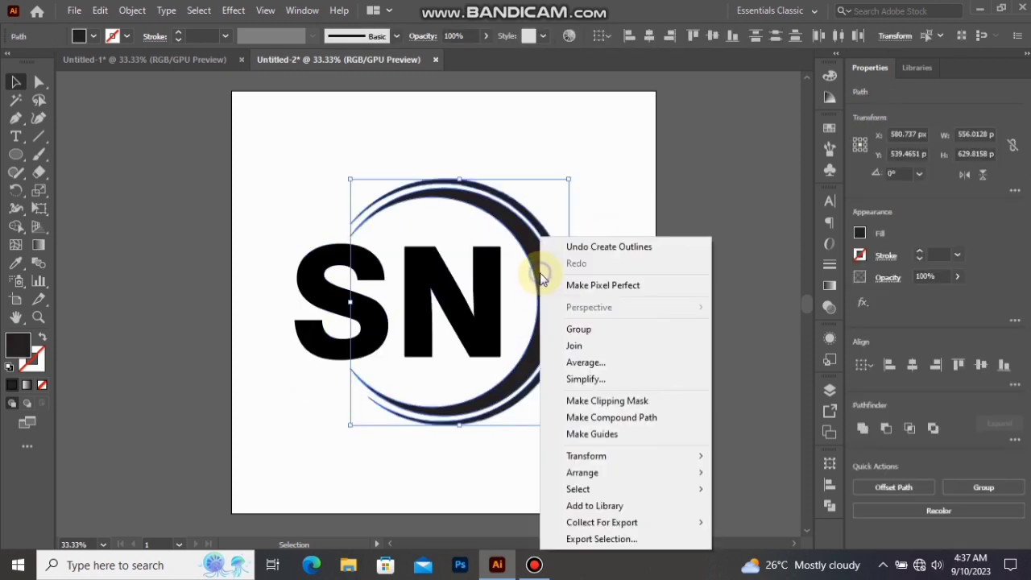
mouse_move(630, 456)
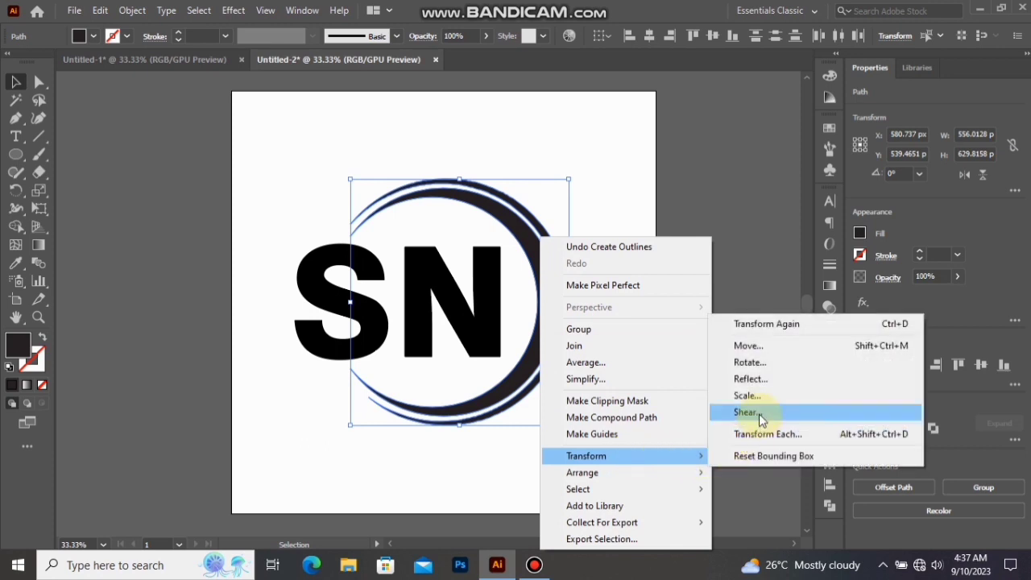
click(761, 416)
key(Up)
key(Up)
key(Up)
key(Up)
key(Up)
key(Up)
key(Up)
key(Up)
key(Up)
key(Up)
key(Up)
key(Up)
key(Up)
key(Up)
key(Up)
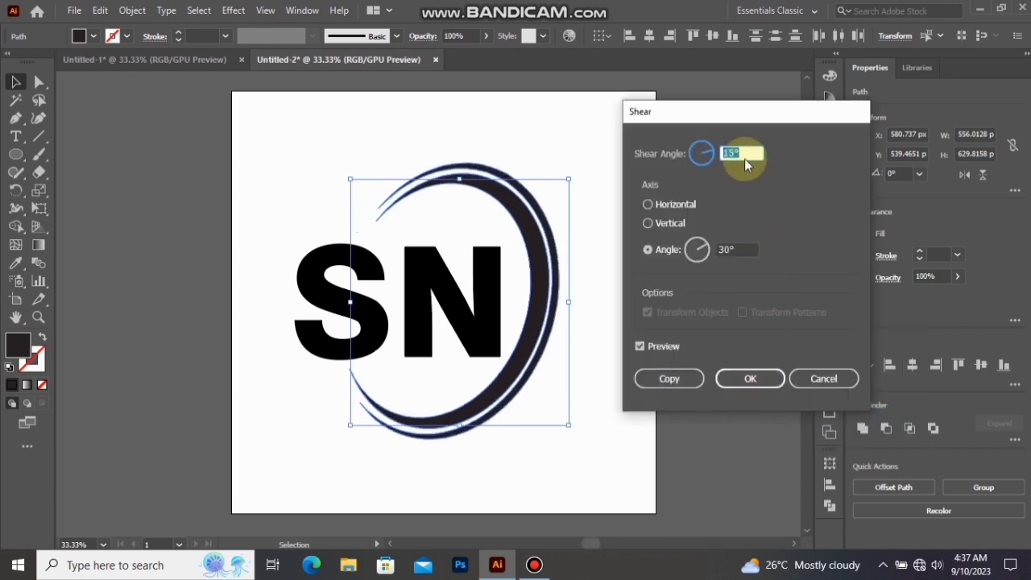
Set the shear axis angle to 3° and the shear angle to 30°
double_click(739, 249)
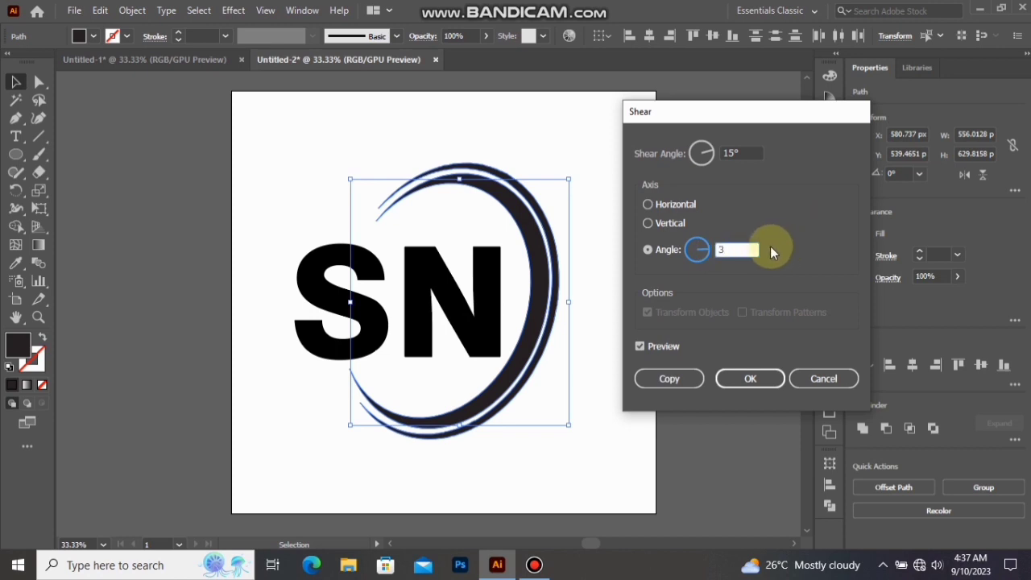
double_click(742, 153)
key(Up)
key(Up)
key(Up)
key(Up)
key(Up)
key(Up)
key(Up)
key(Up)
key(Up)
key(Up)
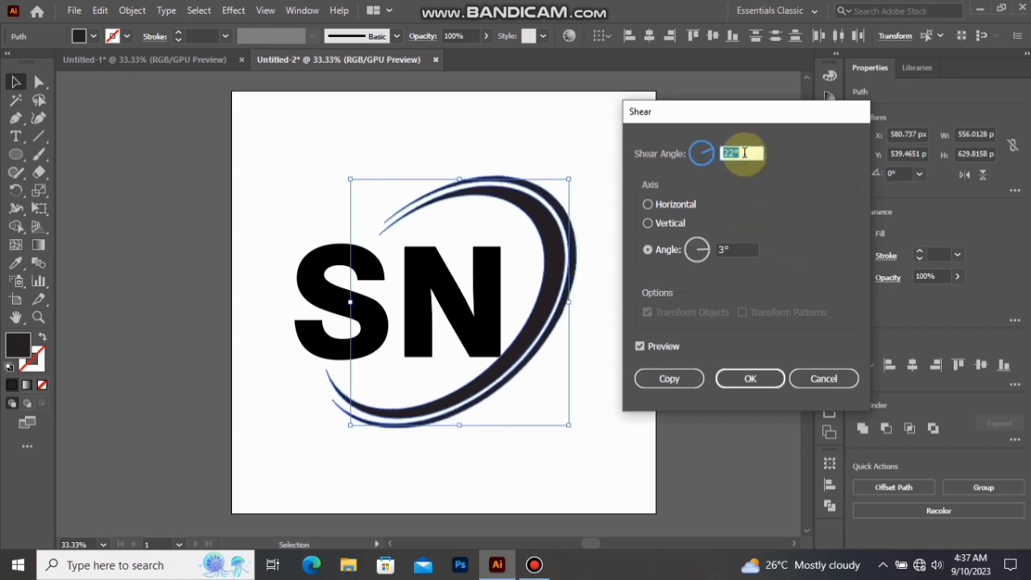
key(Up)
key(Up)
key(Up)
key(Up)
key(Up)
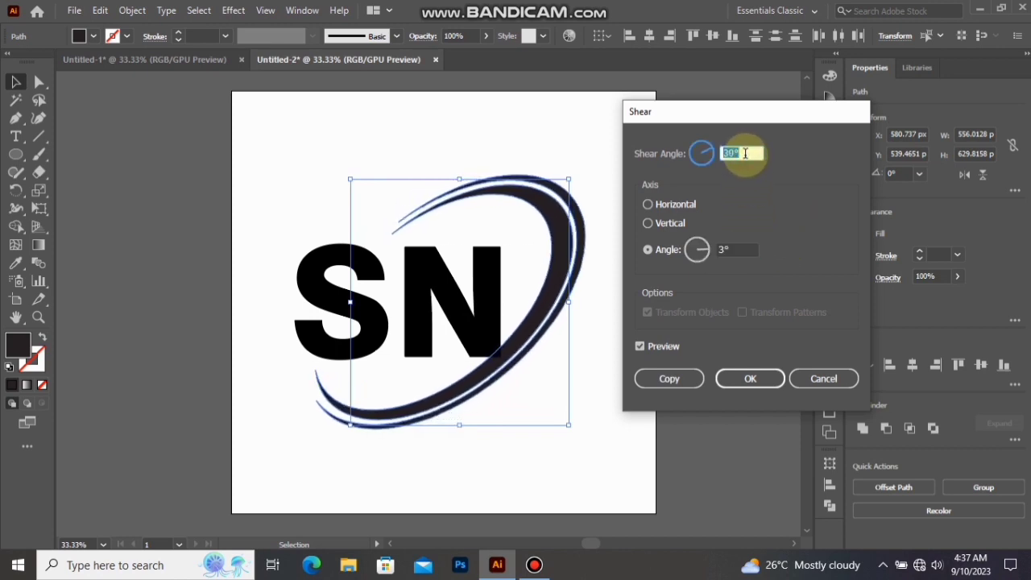
Fine-tune the shear axis angle to 5° while previewing the tilt of the crescents
click(742, 249)
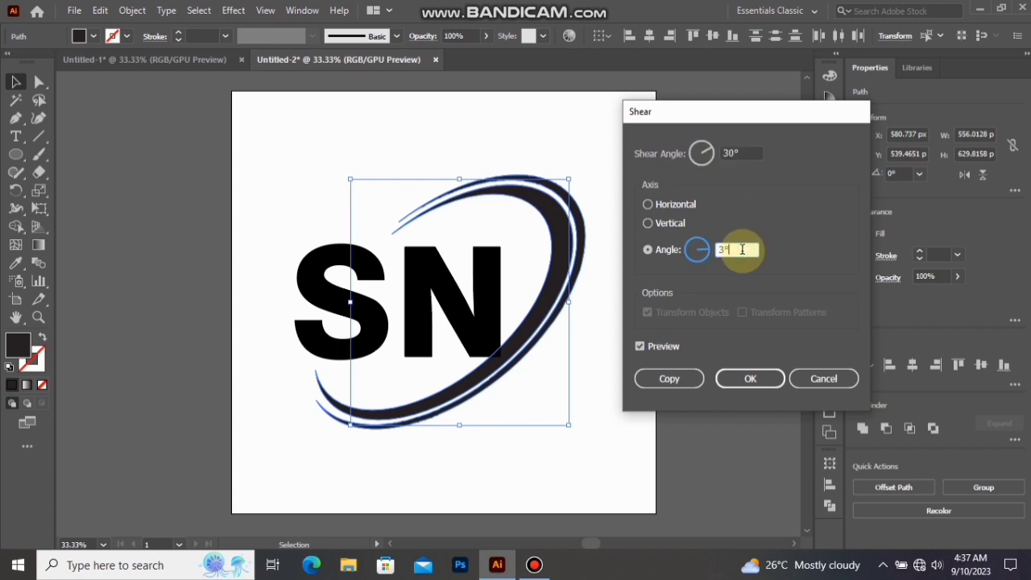
key(Up)
key(Up)
key(Up)
key(Up)
key(Up)
key(Up)
key(Up)
key(Up)
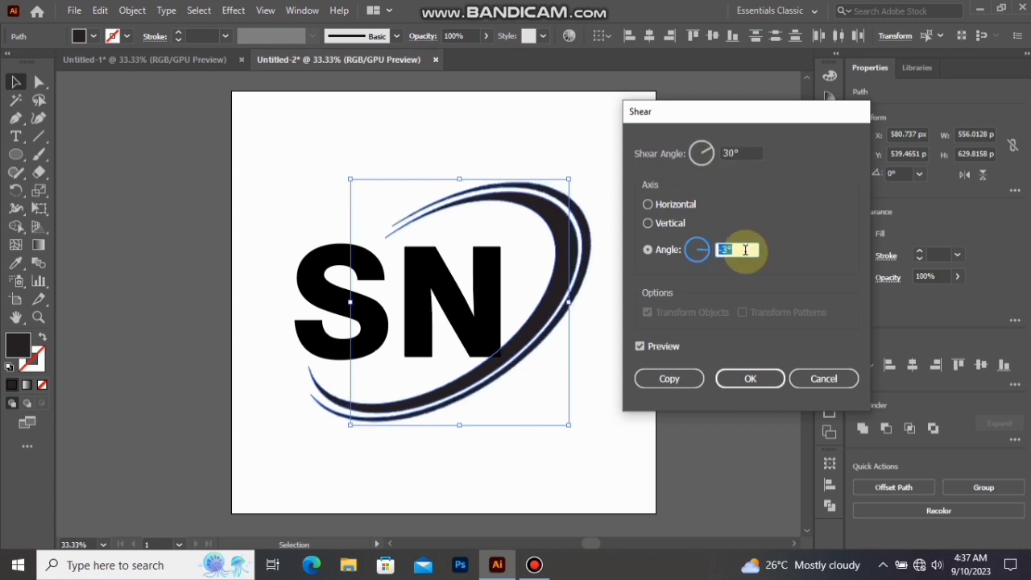
key(Up)
key(Up)
key(Up)
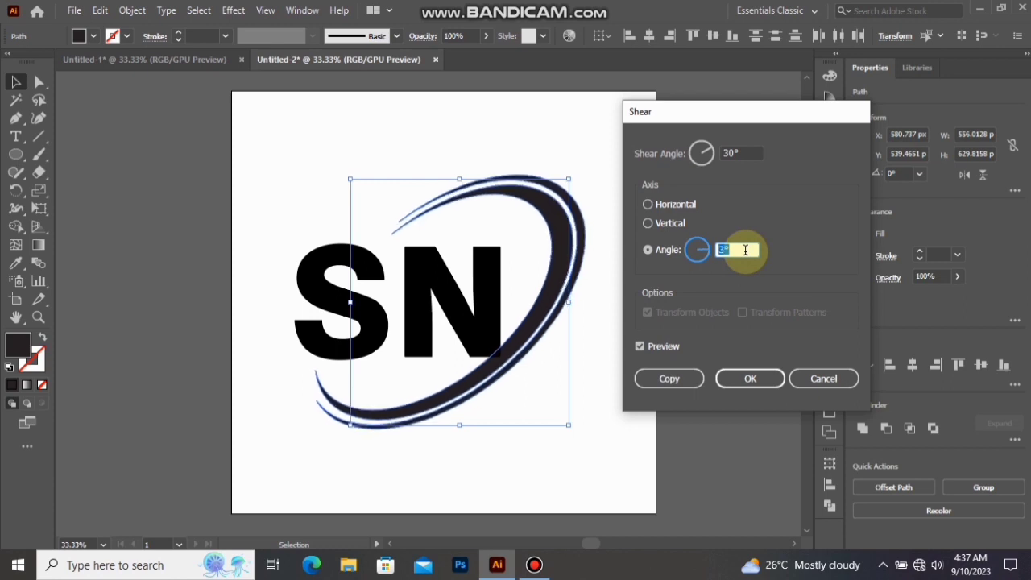
key(Up)
key(Up)
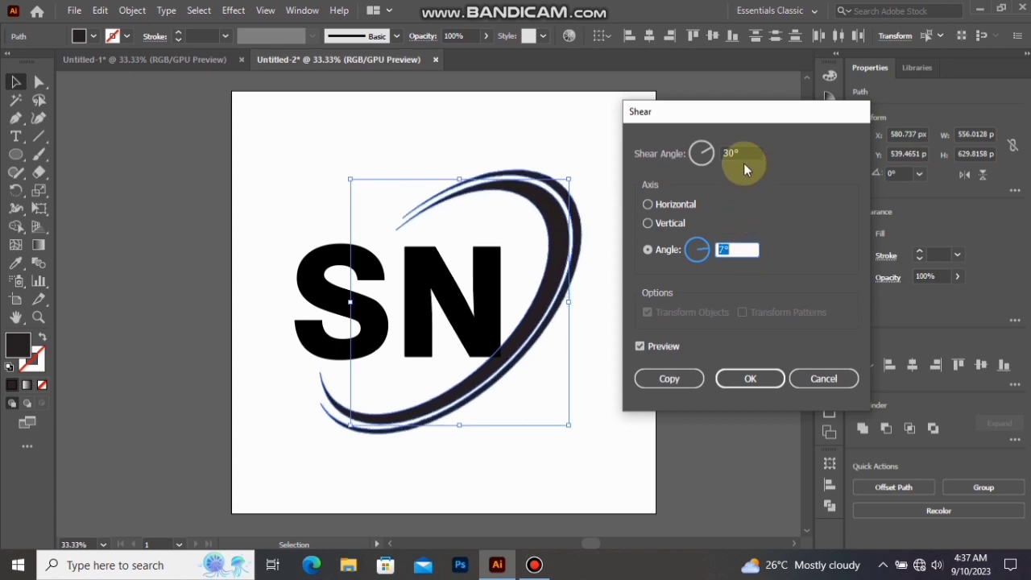
key(Up)
key(Up)
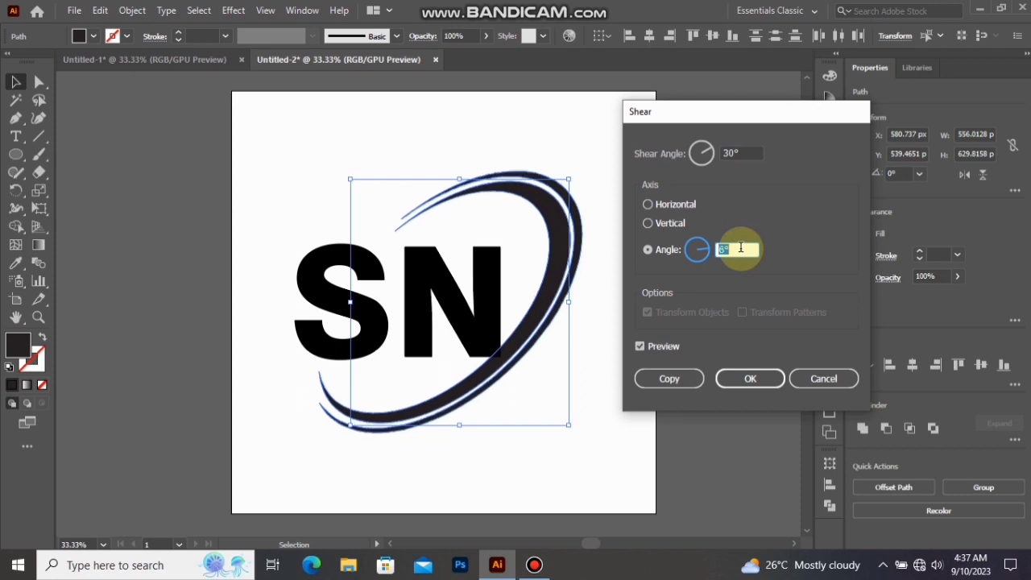
Raise the shear angle to 36° and apply the shear to both crescents
click(746, 153)
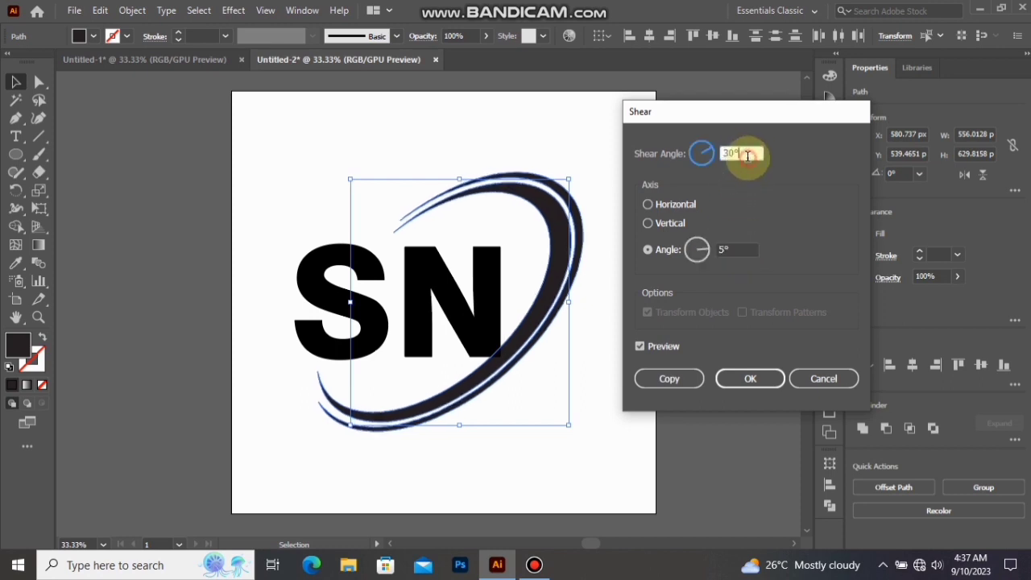
key(Up)
key(Up)
key(Up)
key(Up)
key(Up)
key(Up)
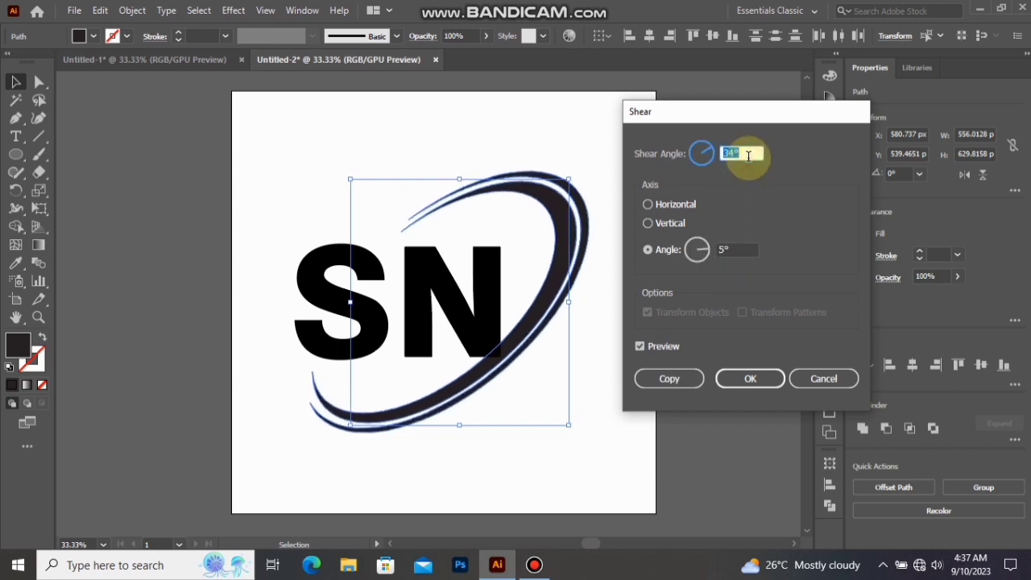
click(724, 379)
Move the outlined SN letters to the right, closer to the inner edge of the crescents
click(608, 301)
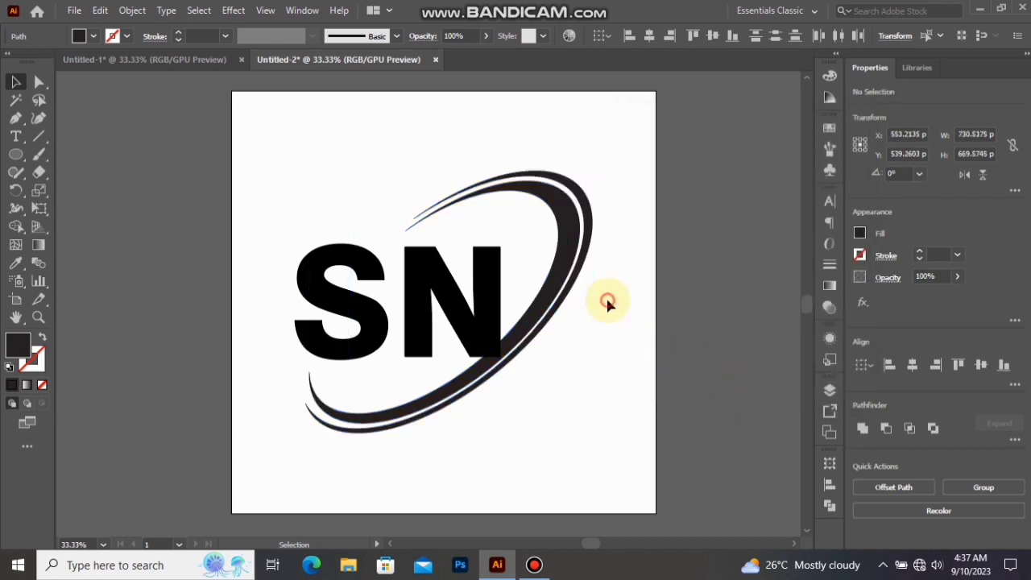
click(478, 320)
mouse_move(476, 319)
mouse_down()
mouse_move(462, 314)
mouse_move(467, 302)
mouse_move(490, 316)
mouse_up()
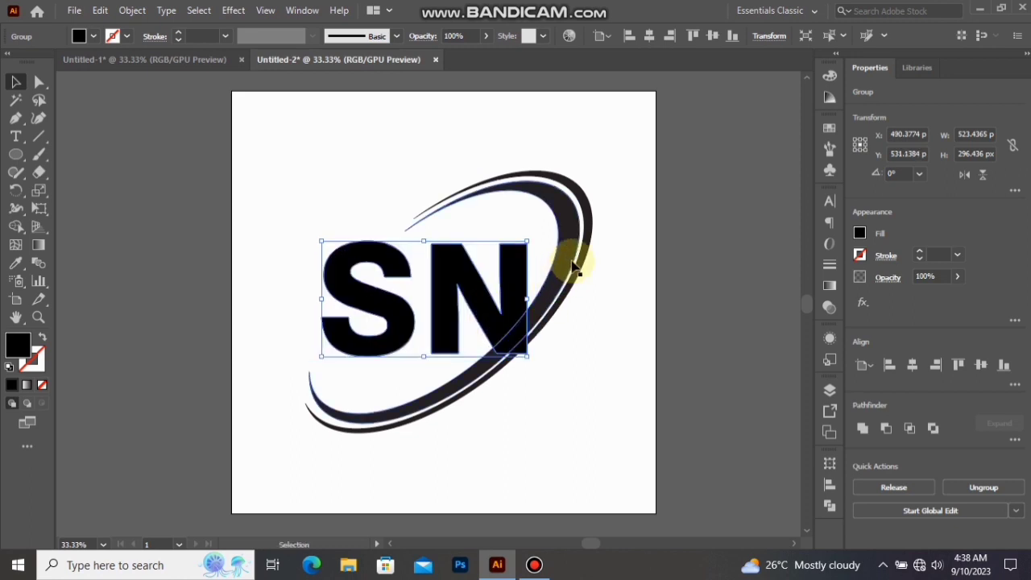
Select both crescents and start another Shear on them with a shear angle of 12°
click(548, 268)
click(549, 259)
right_click(556, 242)
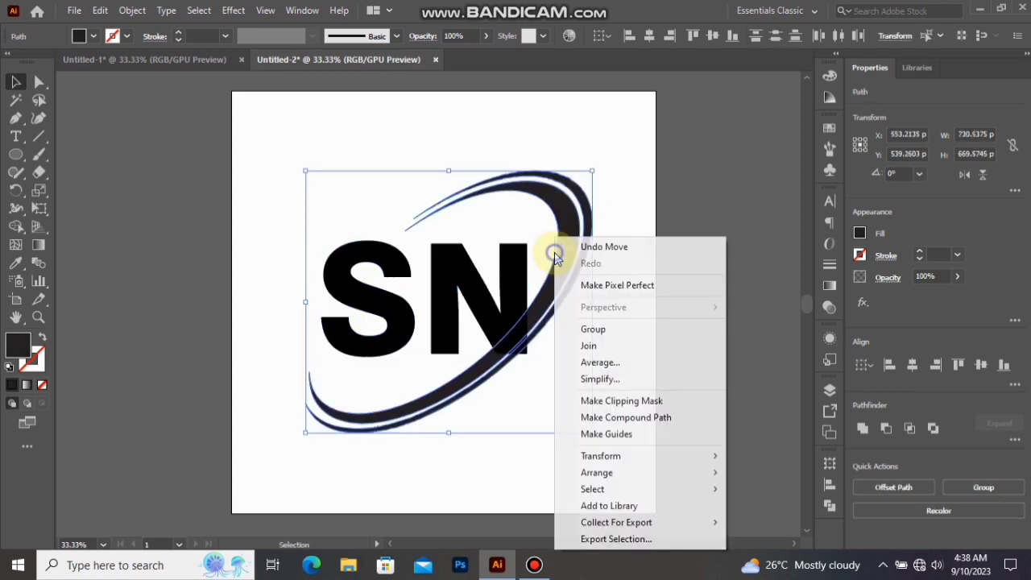
mouse_move(633, 459)
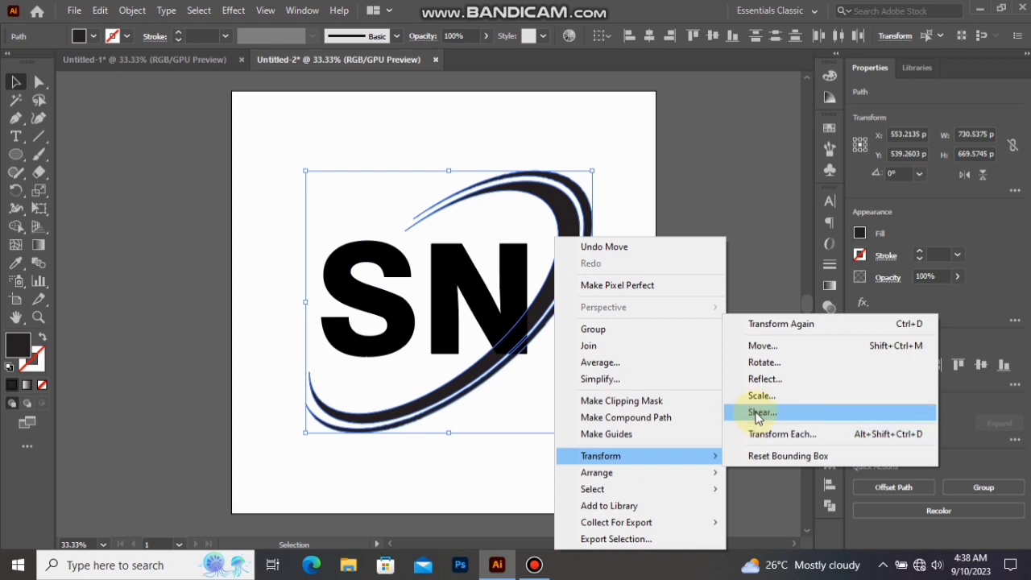
click(757, 414)
key(Down)
key(Down)
key(Down)
key(Down)
key(Down)
key(Down)
key(Down)
key(Down)
key(Down)
key(Down)
key(Down)
key(Down)
key(Down)
key(Down)
key(Down)
key(Down)
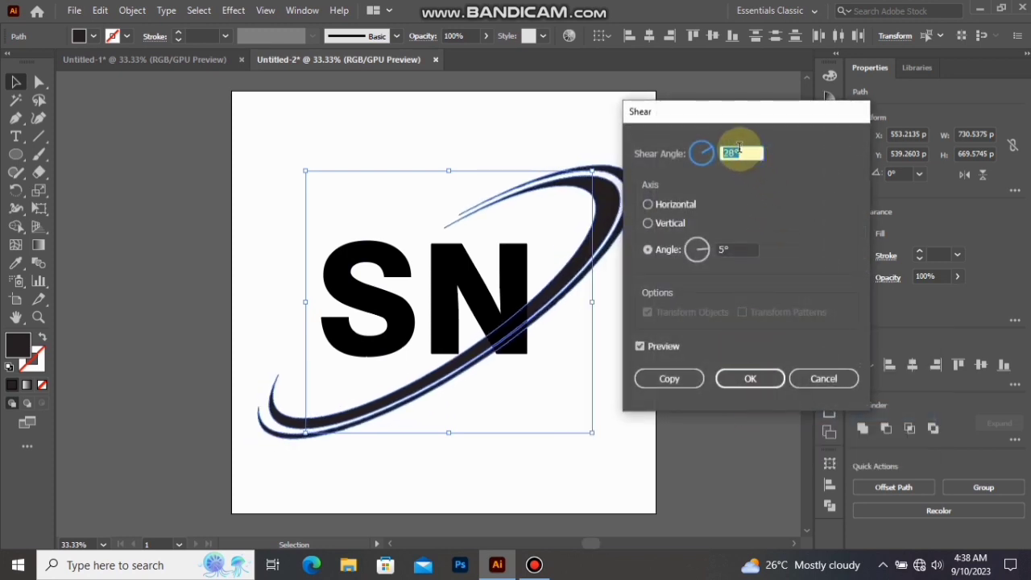
key(Down)
key(Down)
key(Down)
key(Down)
key(Down)
key(Down)
key(Down)
key(Down)
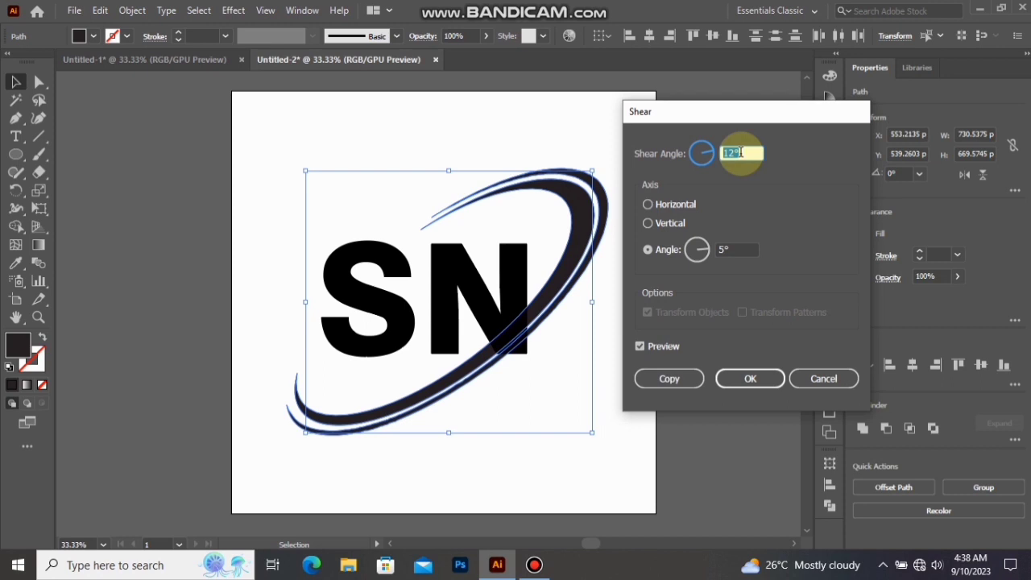
Set the shear axis angle to 15° and apply the second shear to the crescents
double_click(743, 249)
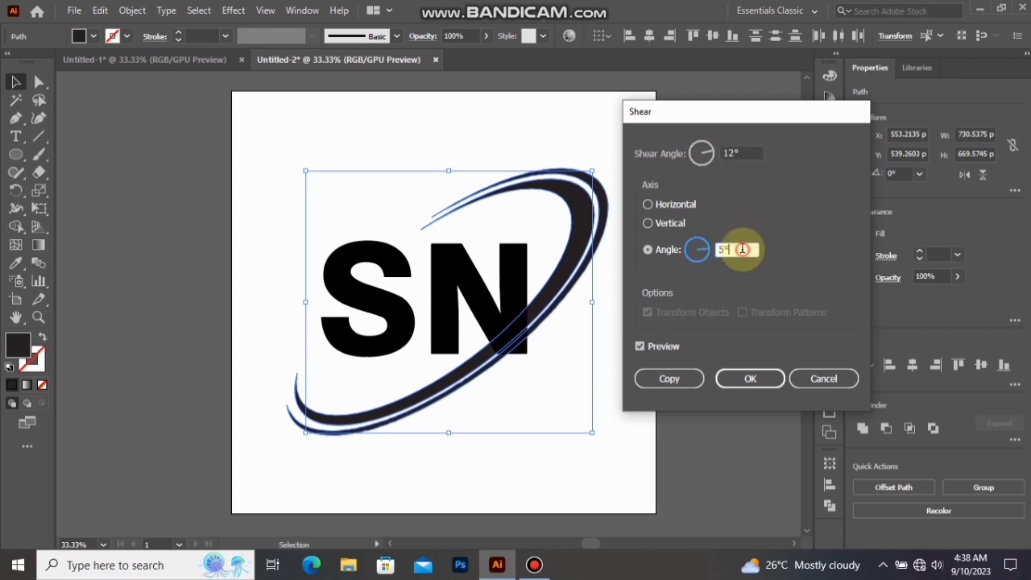
key(Up)
key(Up)
key(Up)
key(Up)
key(Up)
key(Up)
key(Up)
key(Up)
key(Up)
key(Up)
key(Up)
key(Up)
key(Up)
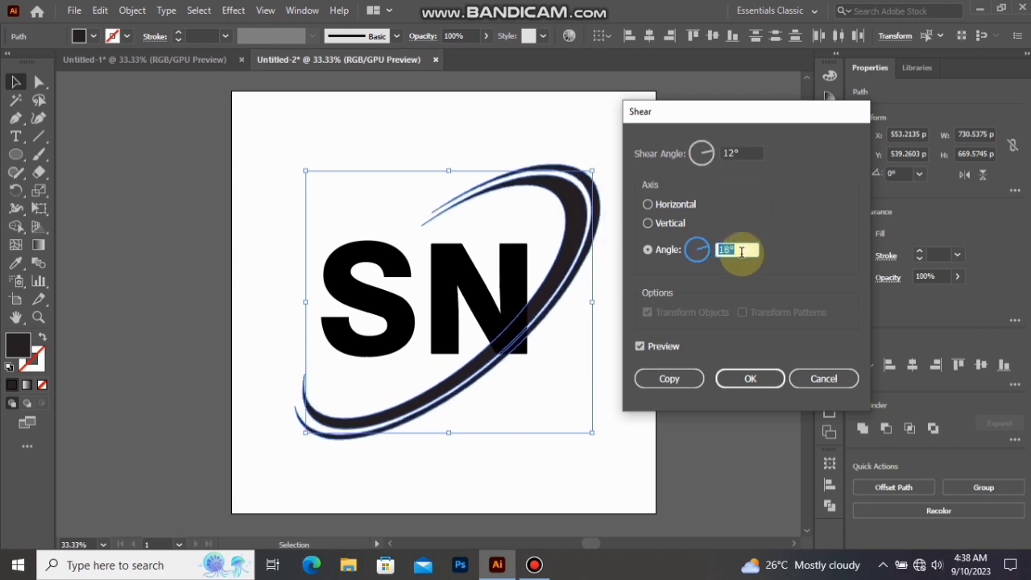
key(Down)
key(Down)
key(Down)
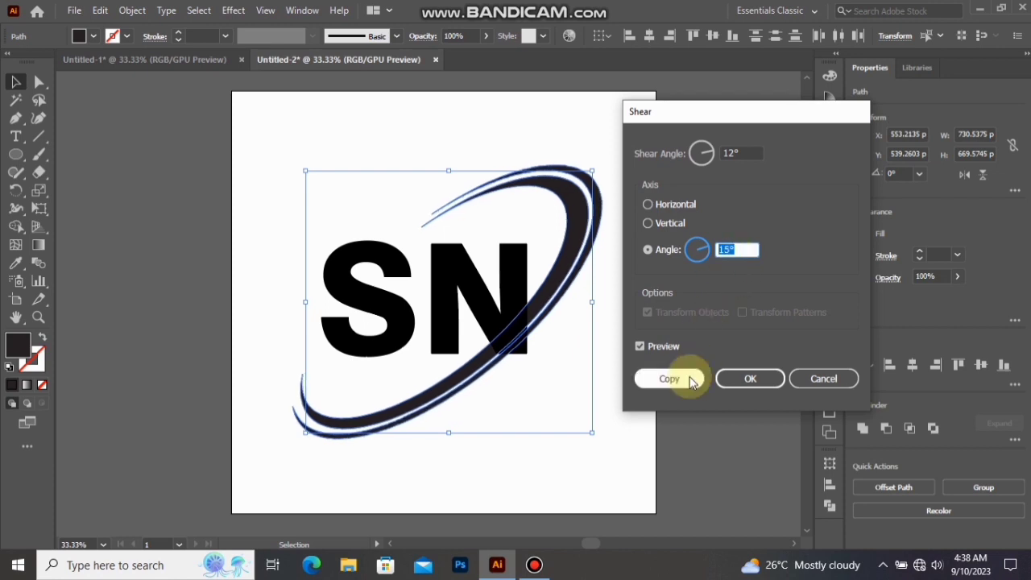
click(736, 379)
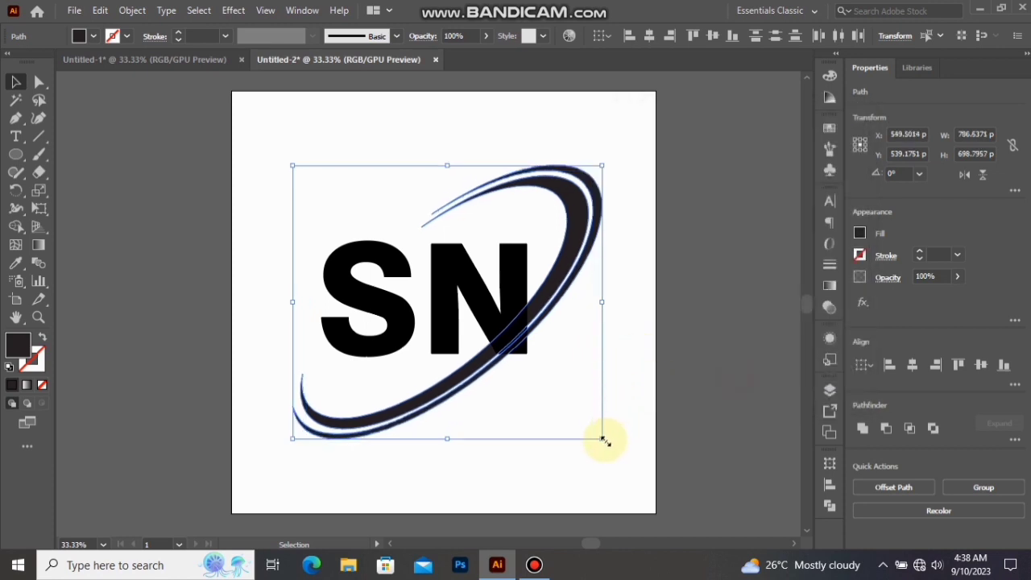
Shrink both crescents proportionally about their center to about 651 px wide and shift them slightly upward around the letters
drag(602, 439, 597, 425)
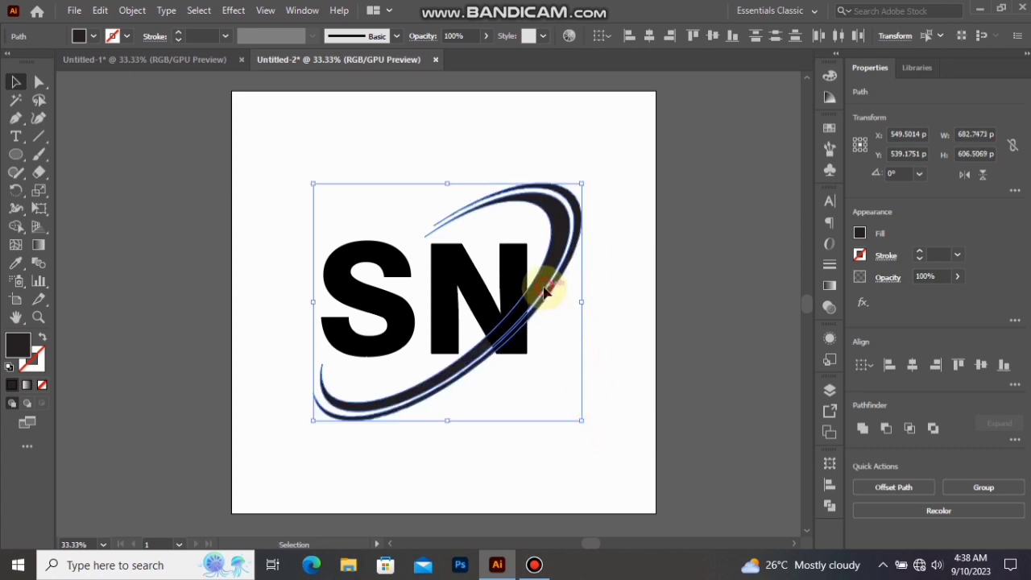
drag(547, 290, 548, 284)
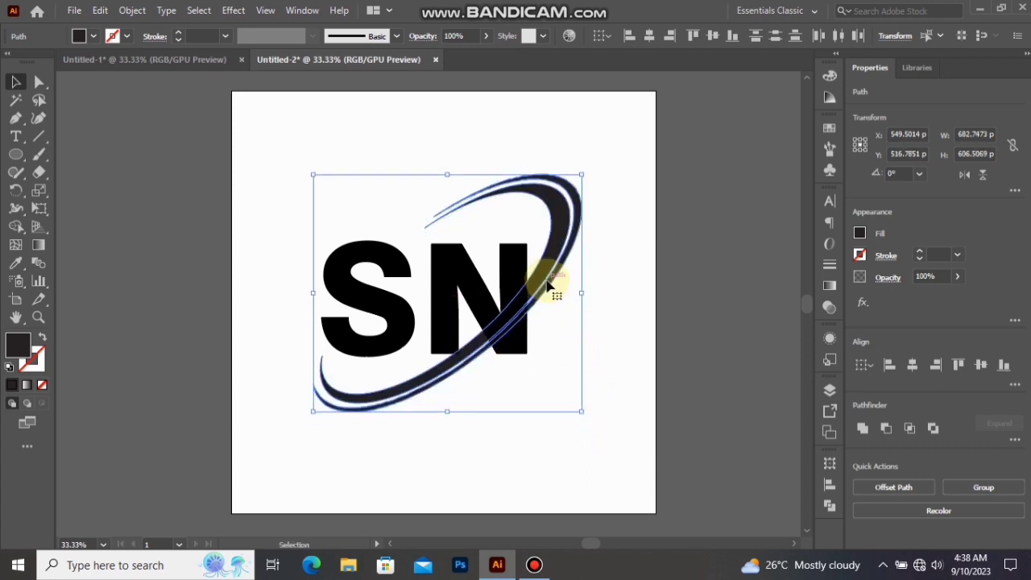
drag(583, 411, 577, 404)
click(613, 278)
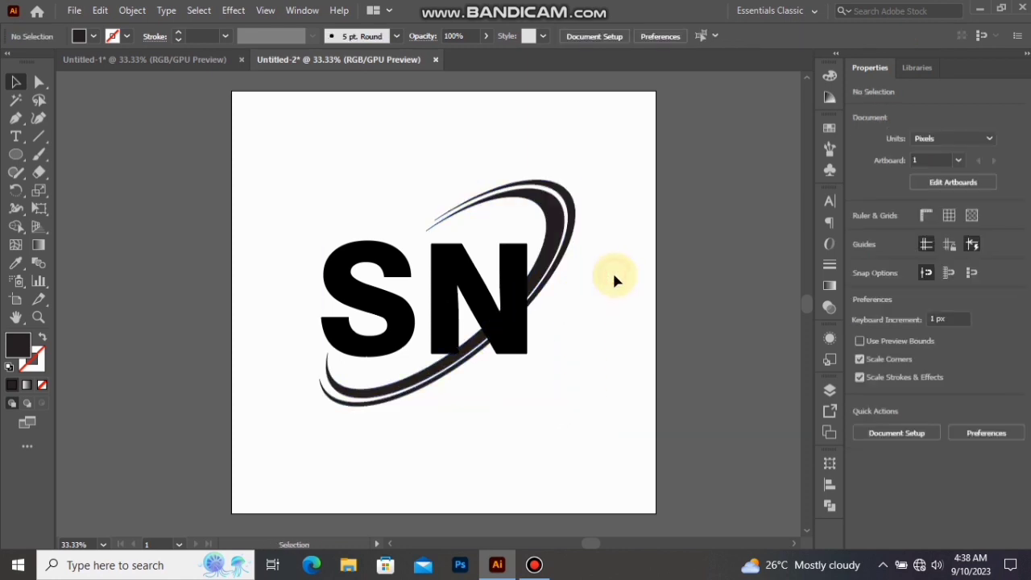
Scale the outlined SN letters down slightly about their center so they sit inside the swoosh
click(516, 340)
drag(526, 357, 516, 348)
click(568, 312)
Scale both crescents down proportionally about their center to about 603 px wide
click(542, 269)
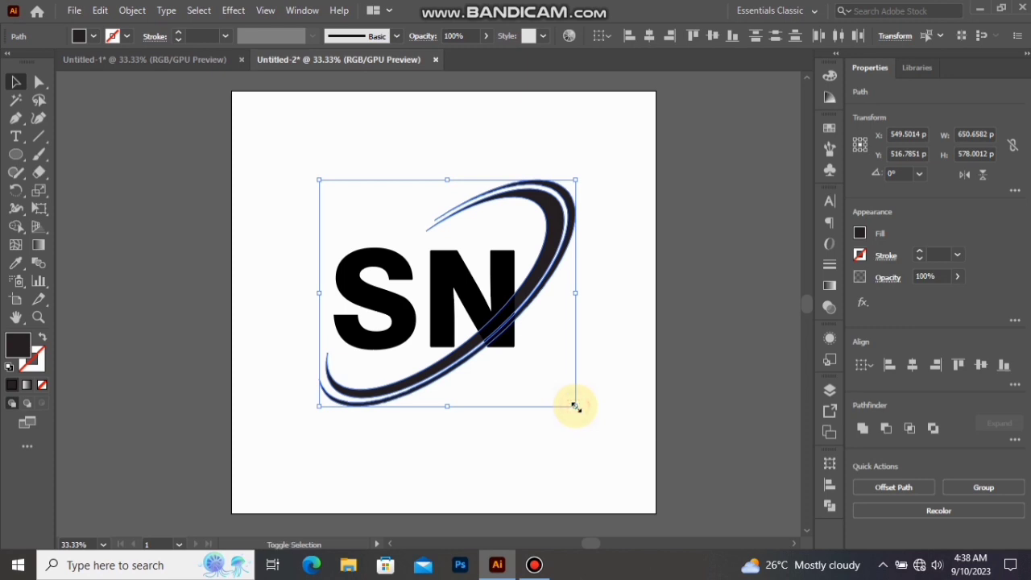
drag(575, 407, 571, 400)
click(584, 286)
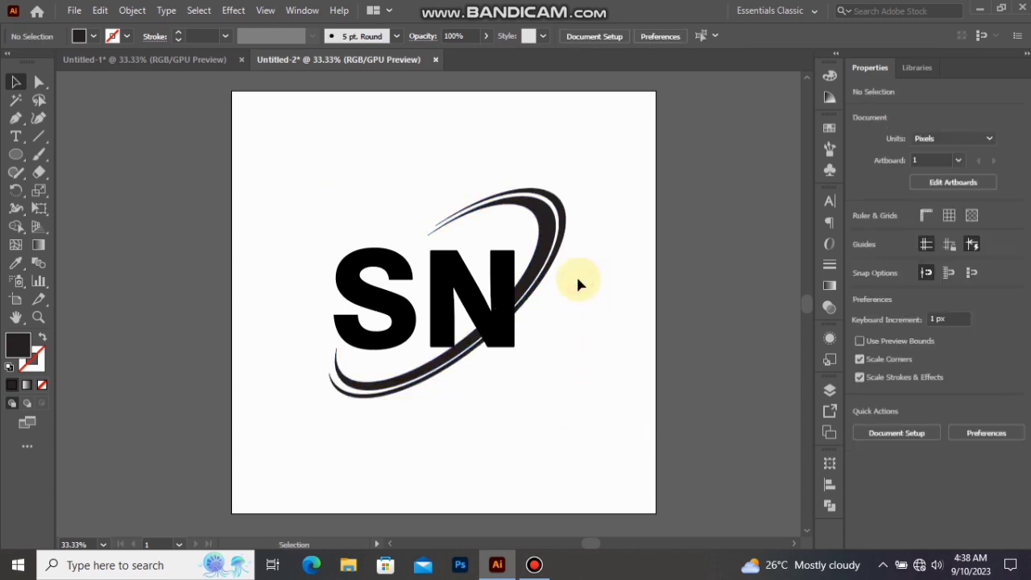
Select the inner and outer crescents and group them
click(538, 270)
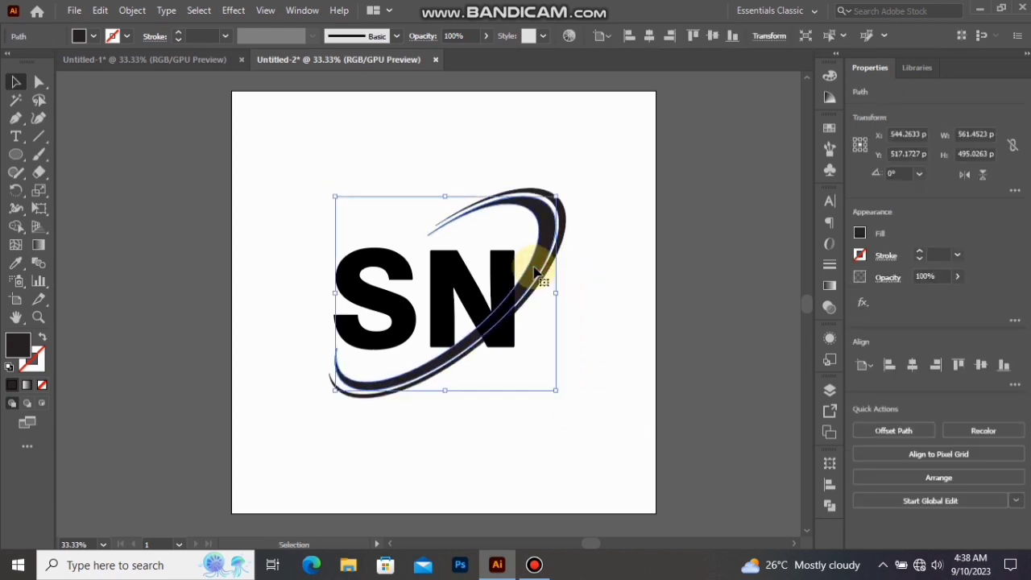
shift+click(563, 216)
right_click(535, 237)
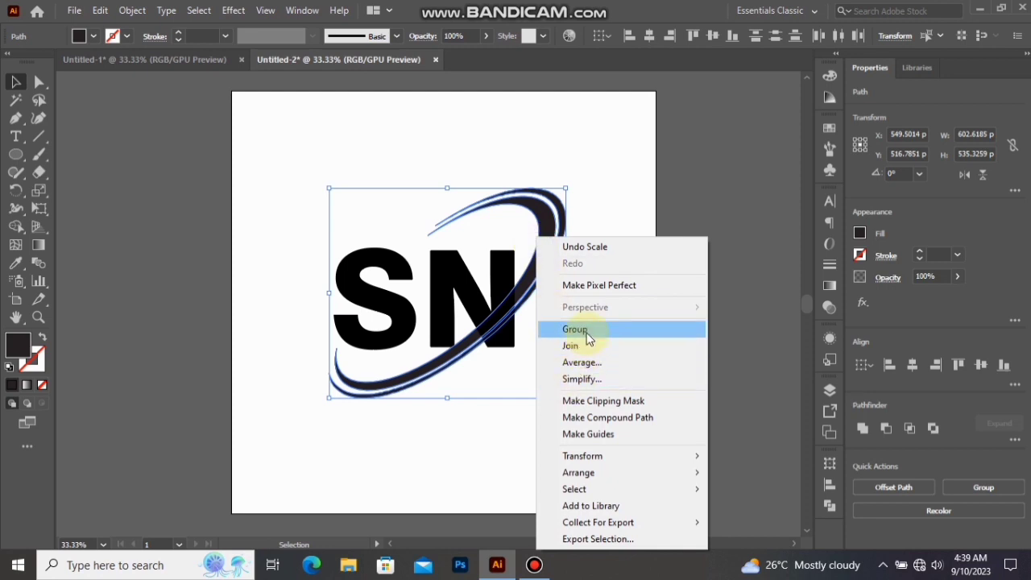
click(585, 330)
Create an outward Offset Path around the grouped crescents
click(132, 13)
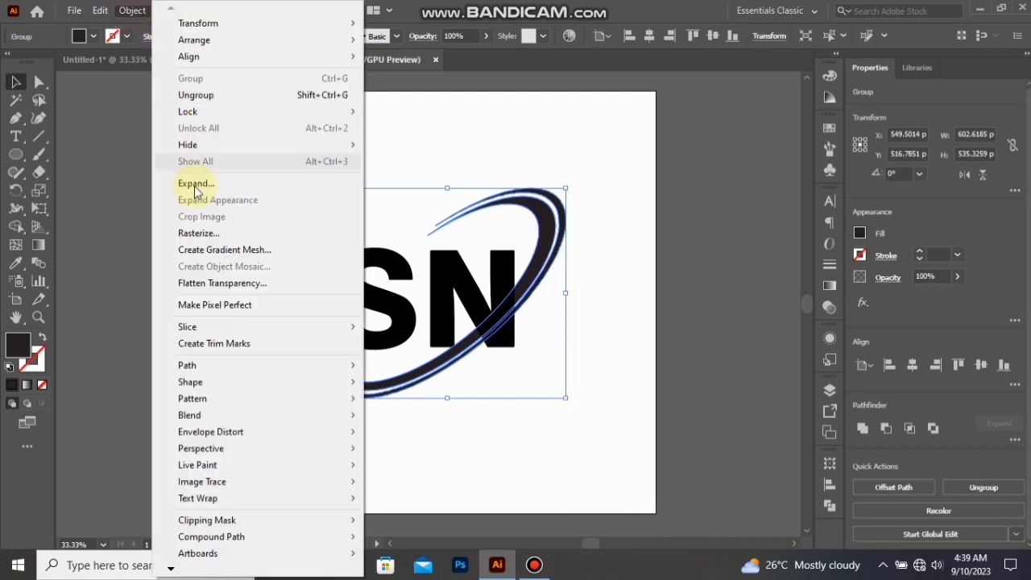
mouse_move(334, 366)
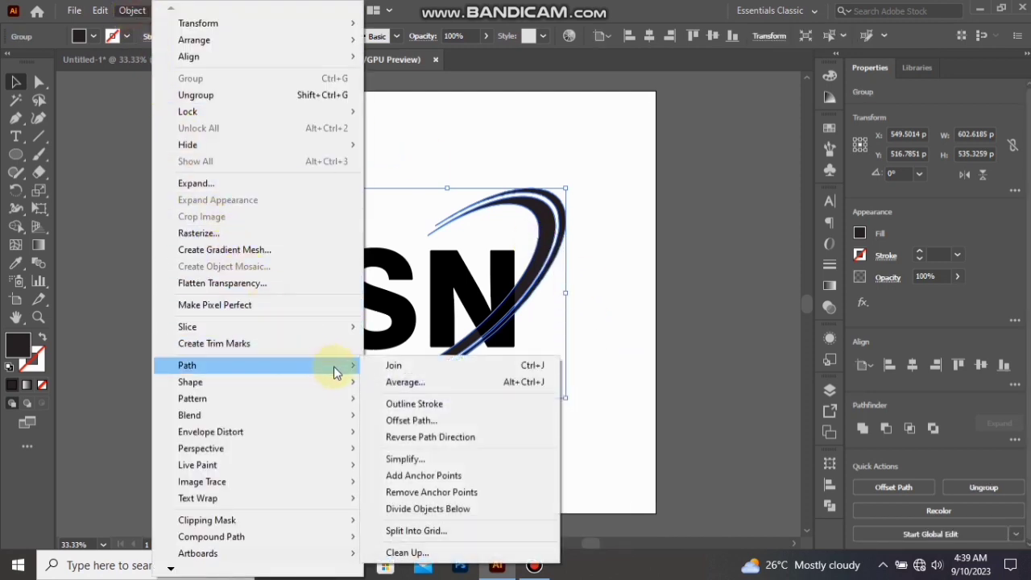
click(417, 420)
click(534, 323)
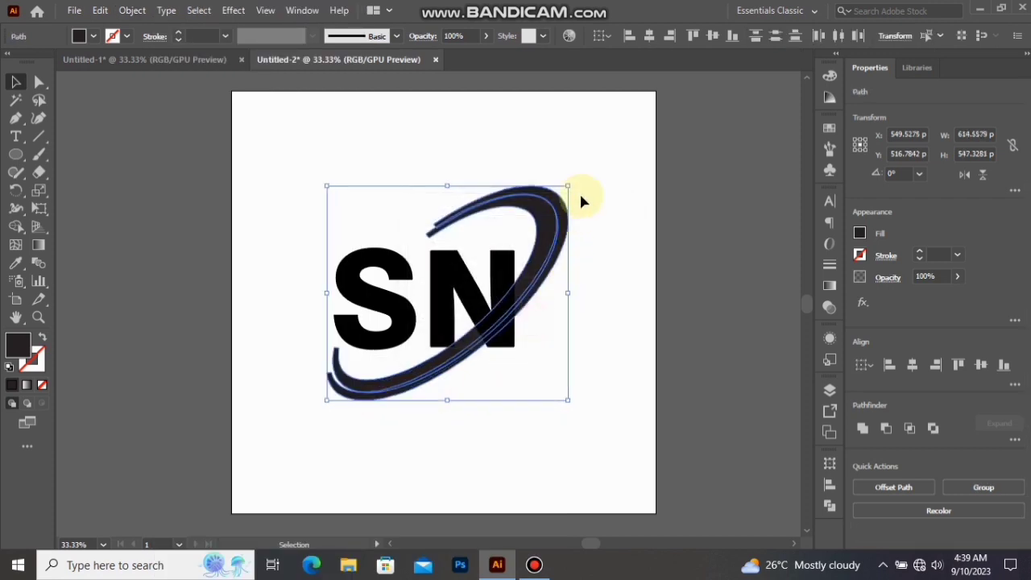
Select the letters, crescents and offset outline, and remove the offset strip between the N's strokes above the inner crescent with Shape Builder
drag(593, 148, 316, 352)
drag(304, 401, 306, 403)
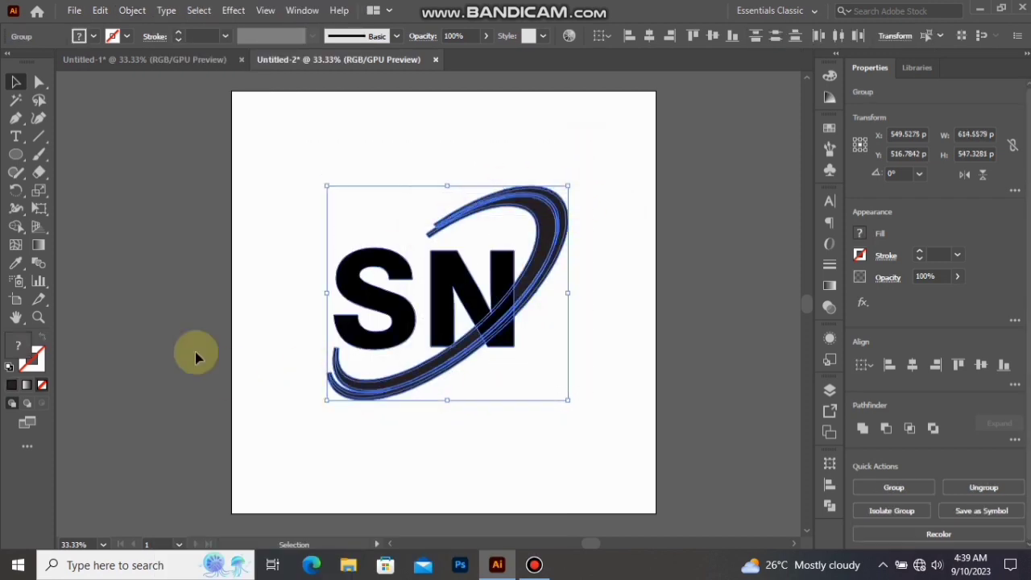
click(16, 227)
scroll(369, 382, up, 5)
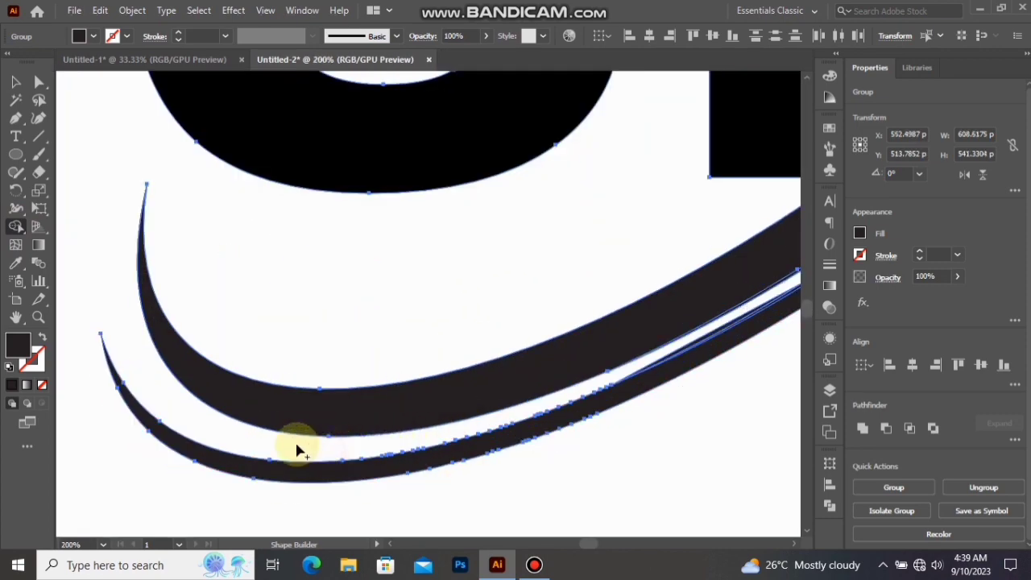
scroll(249, 426, down, 2)
scroll(650, 284, up, 1)
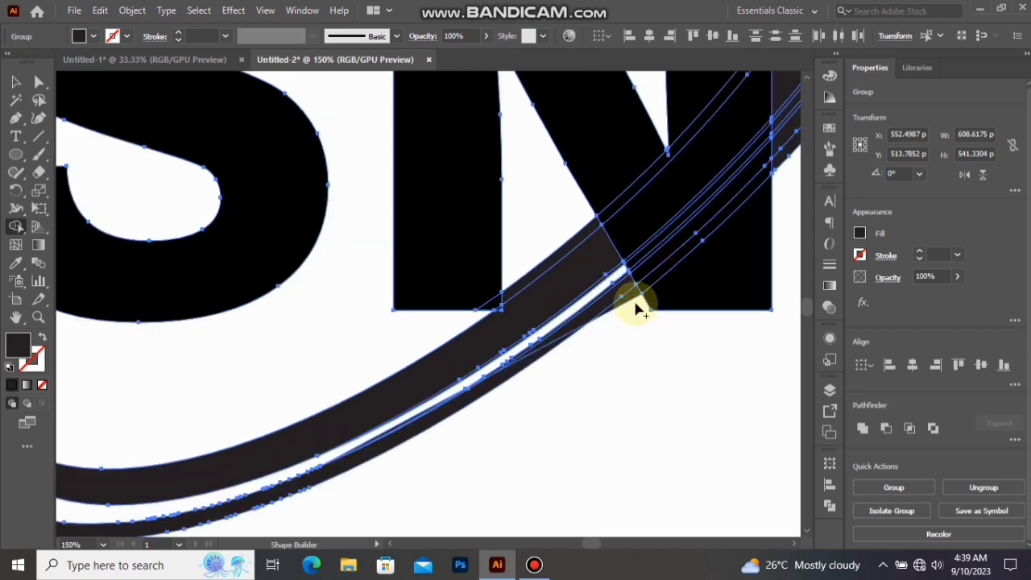
scroll(638, 303, up, 2)
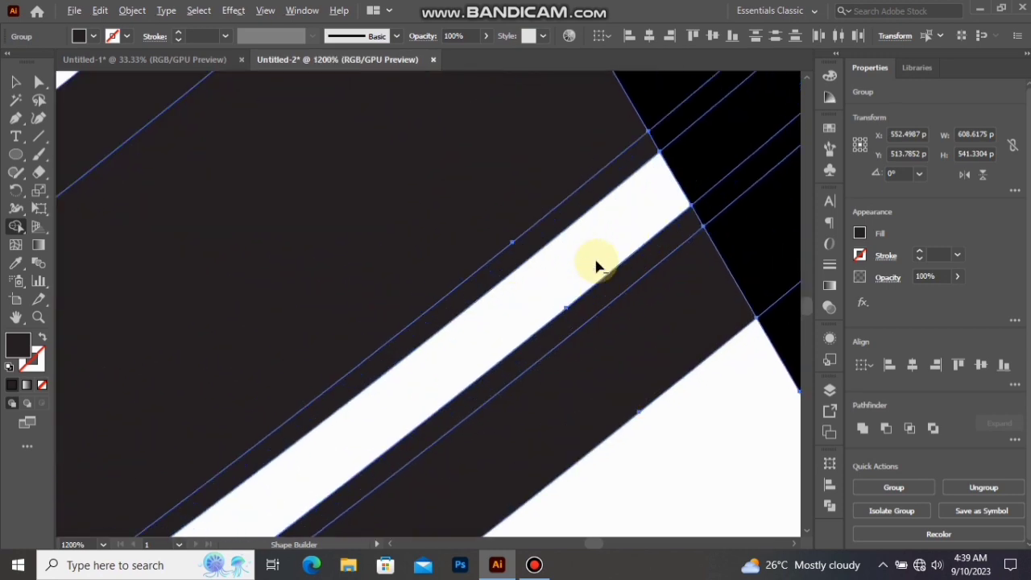
scroll(610, 272, up, 4)
scroll(560, 236, down, 4)
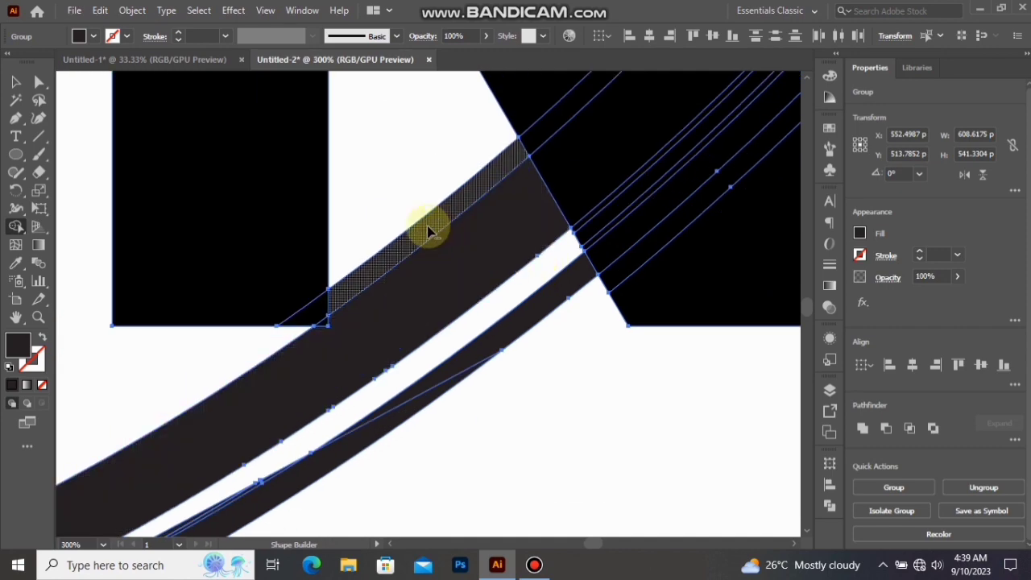
alt+click(427, 225)
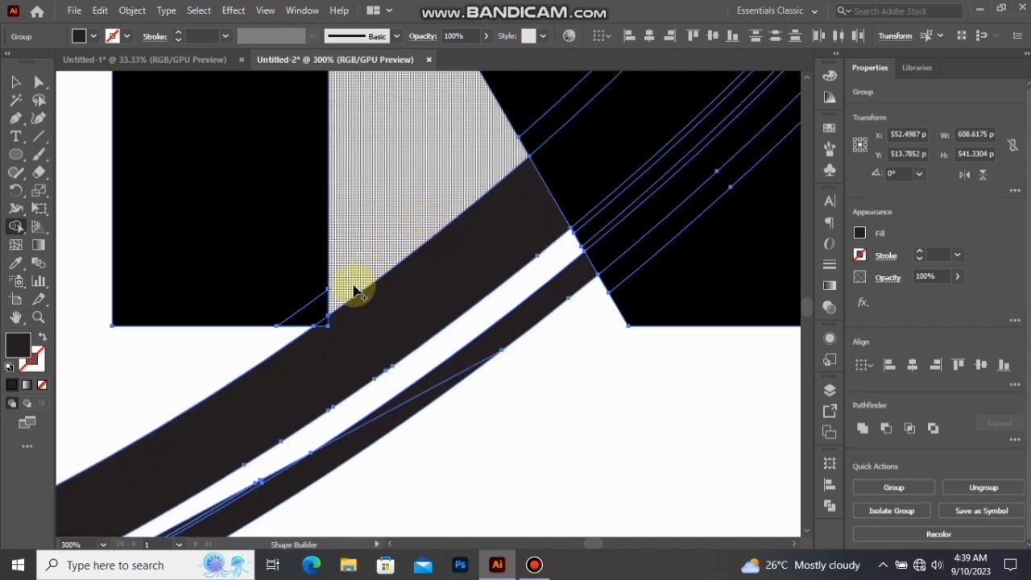
scroll(288, 326, down, 4)
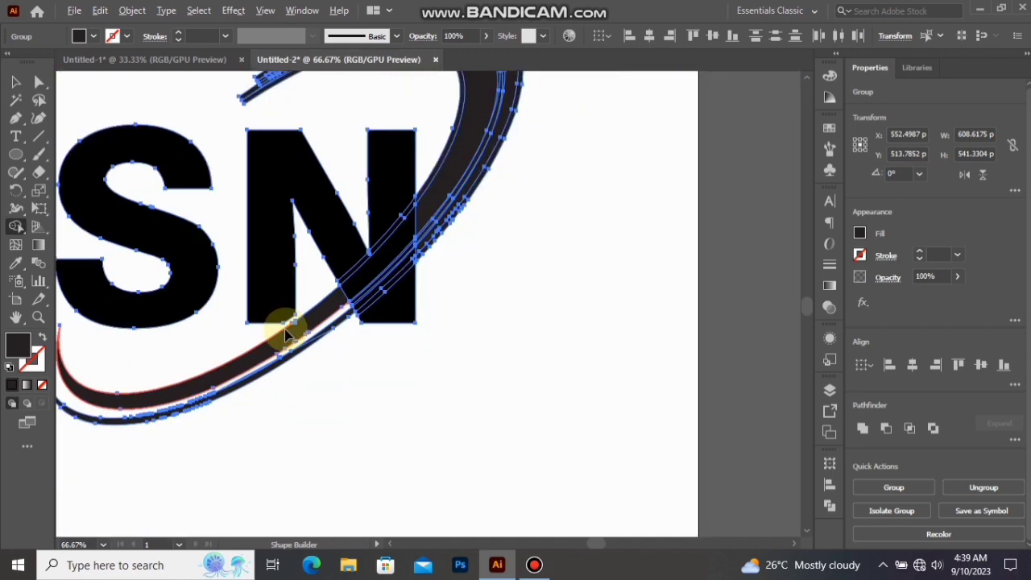
Cut away the offset strips crossing the N along the inner crescent's upper edge and in the gap between the crescents
scroll(367, 221, up, 4)
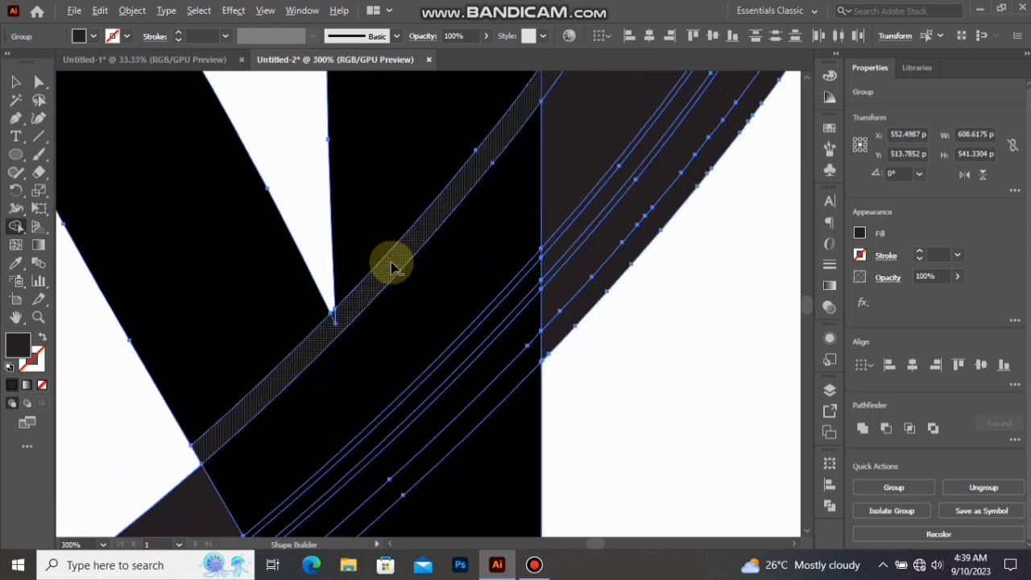
scroll(336, 312, up, 2)
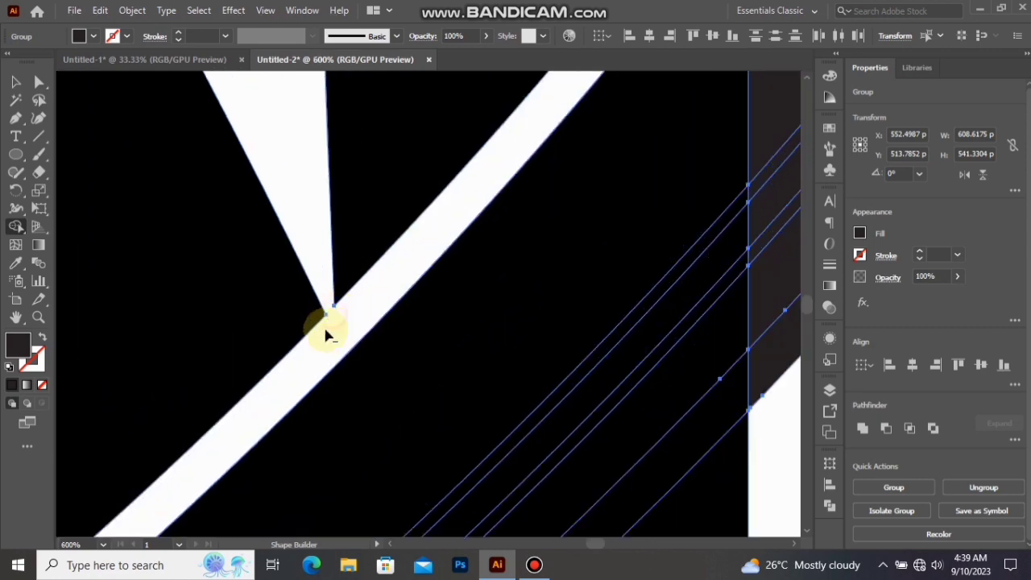
scroll(328, 334, down, 4)
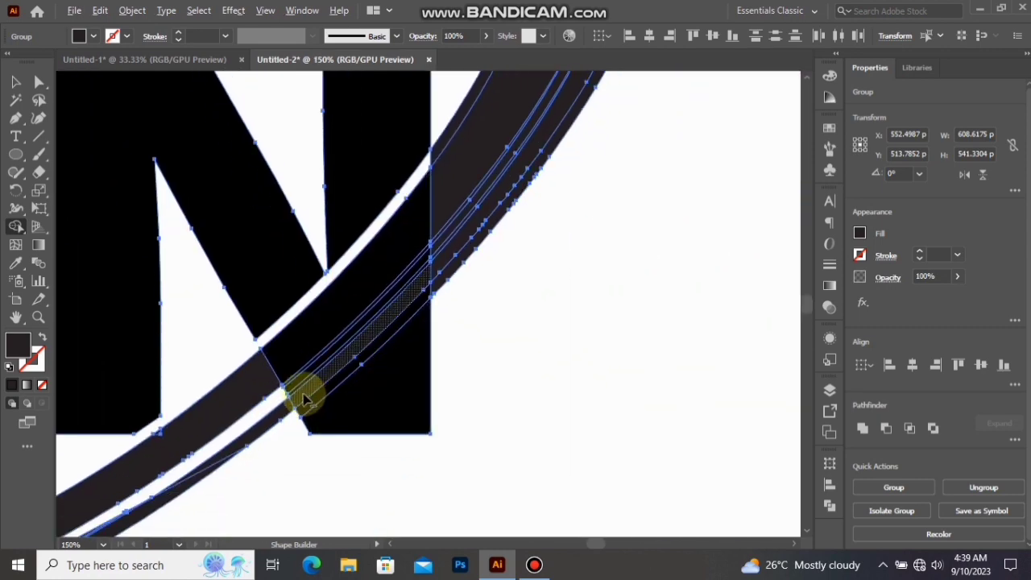
scroll(304, 397, up, 6)
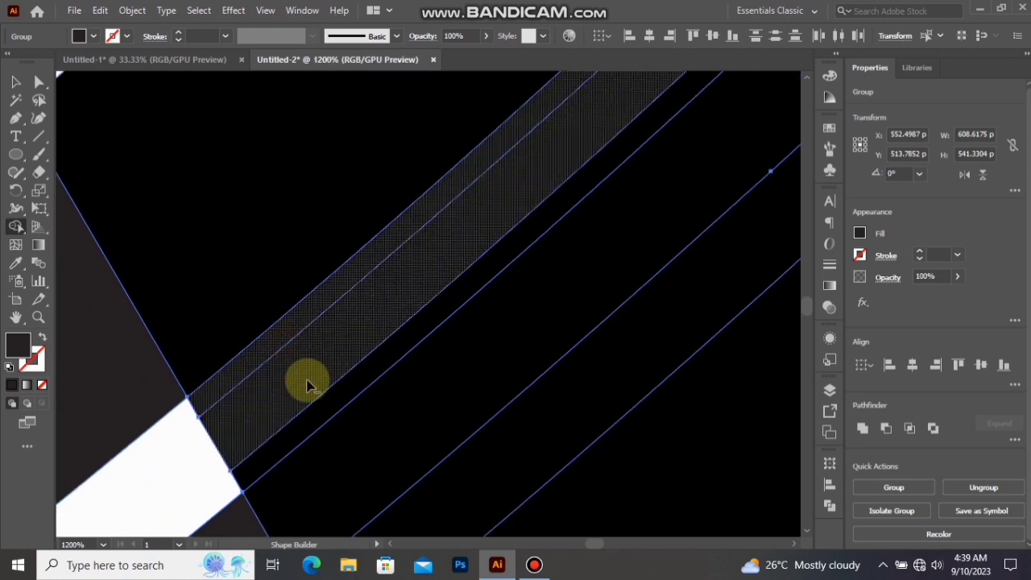
drag(306, 385, 322, 400)
scroll(322, 395, down, 5)
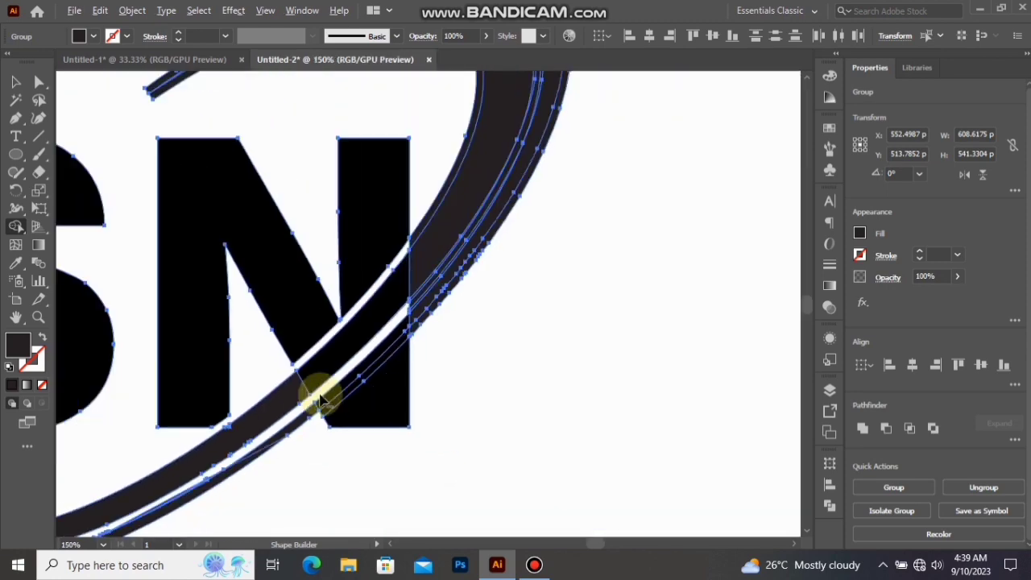
Remove the offset slivers between the two crescents beyond the N's outer edge with Shape Builder
scroll(403, 219, up, 5)
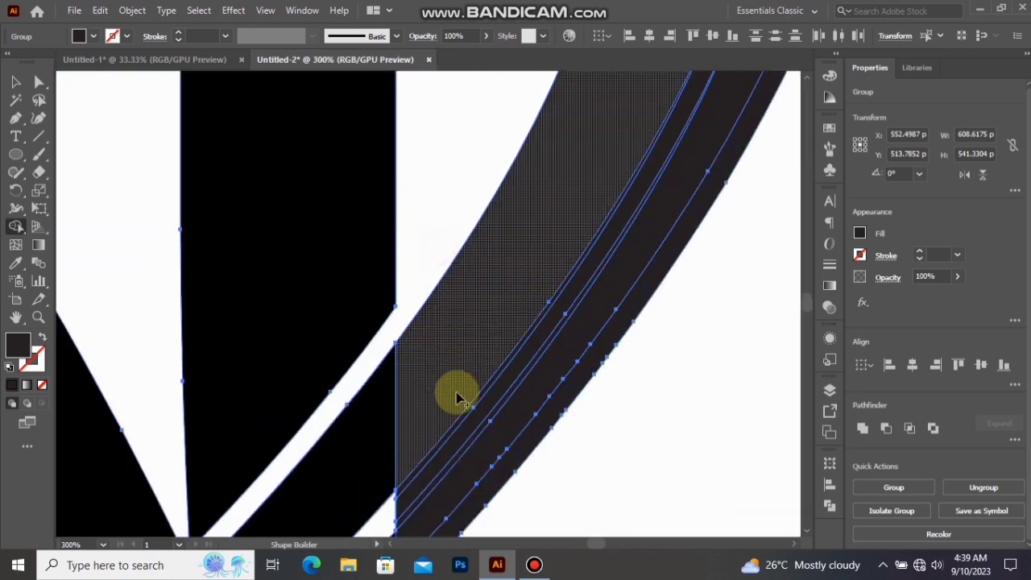
scroll(453, 423, up, 4)
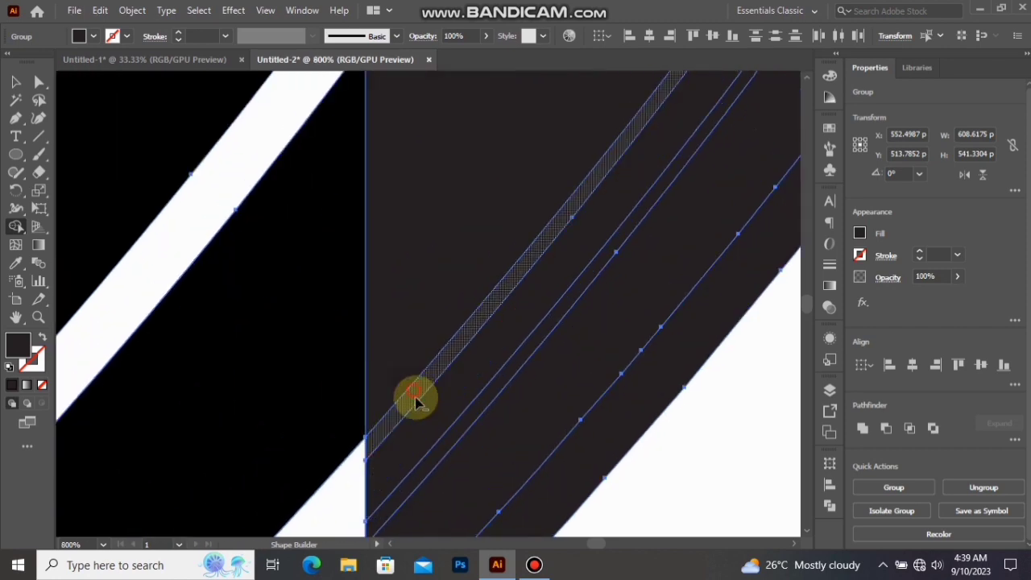
click(442, 437)
scroll(444, 437, down, 2)
scroll(443, 436, down, 3)
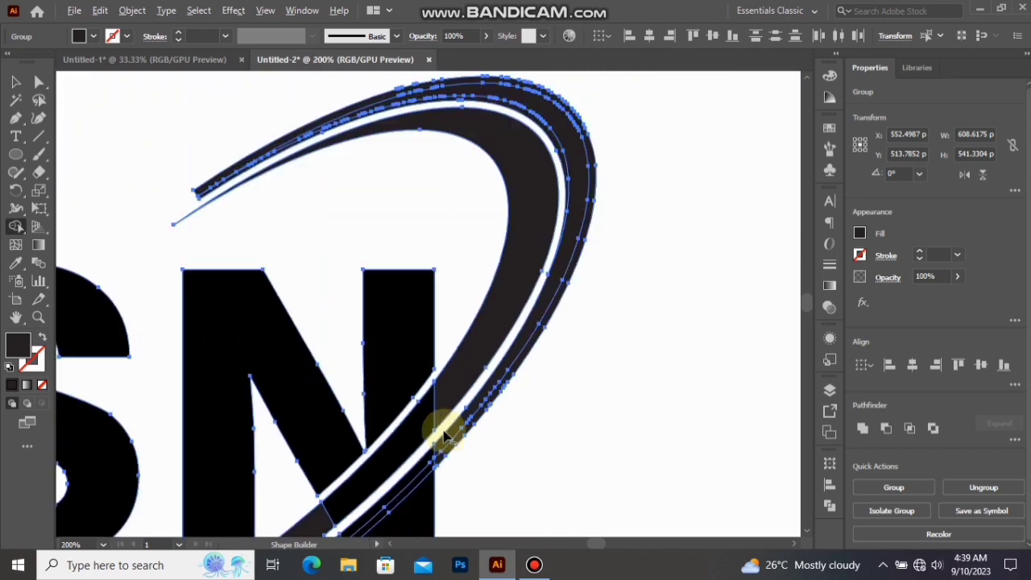
Remove the remaining offset strip surrounding the outer crescent with Shape Builder
scroll(364, 221, up, 4)
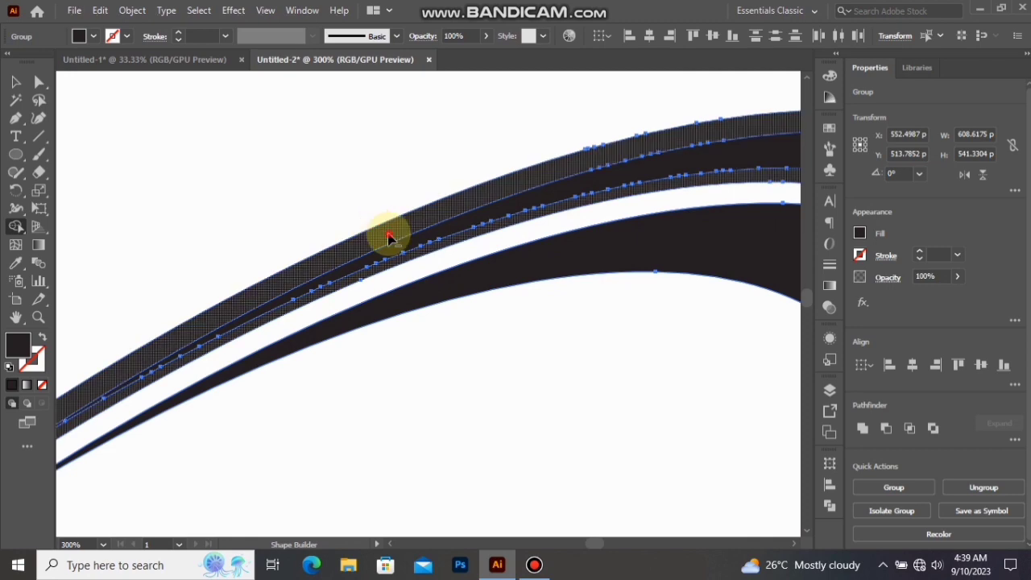
click(390, 236)
scroll(392, 237, down, 3)
scroll(508, 249, down, 3)
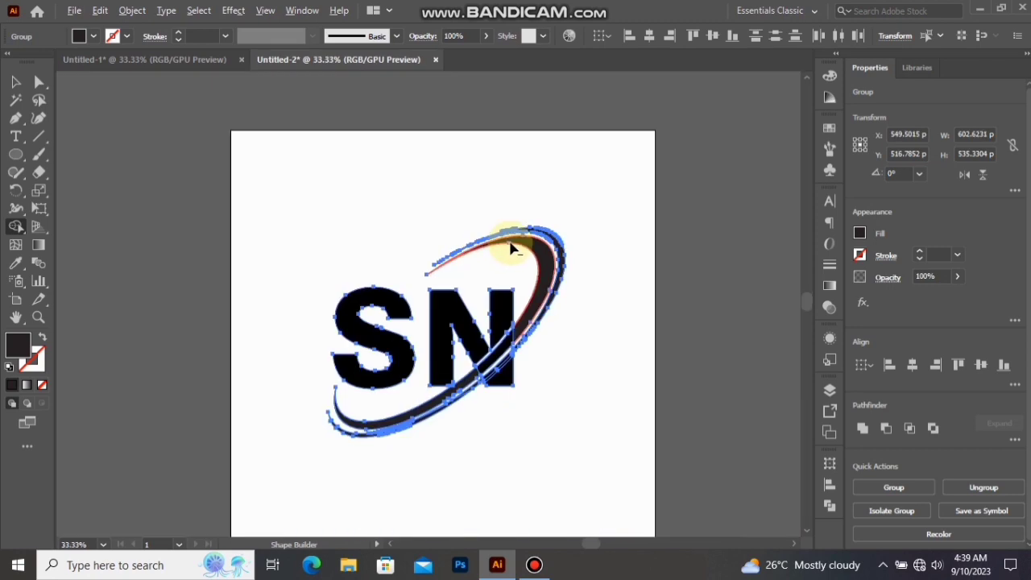
scroll(514, 274, down, 1)
Merge the N's lower corner pieces below the gap into one shape with Shape Builder
scroll(509, 296, up, 4)
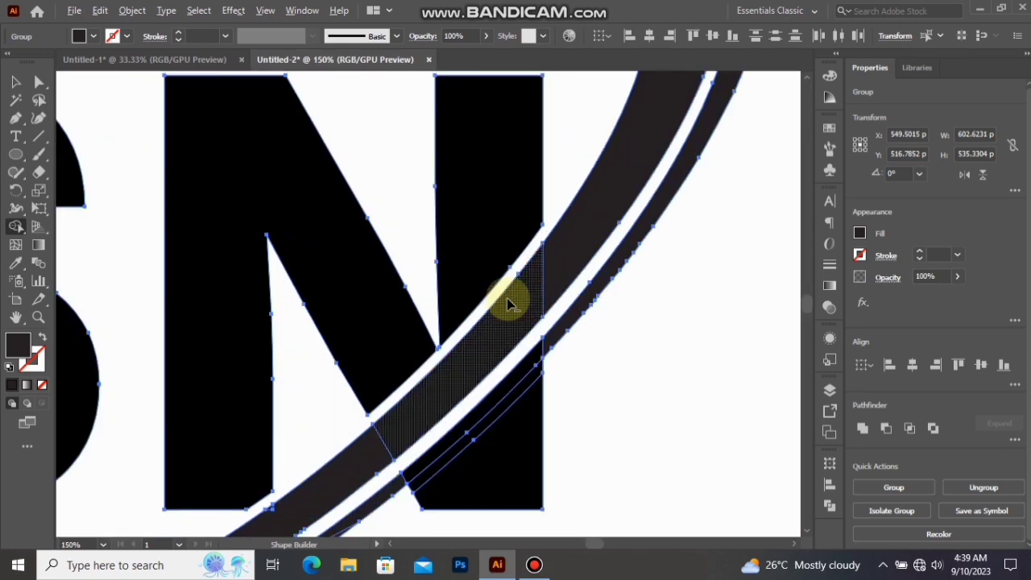
click(538, 302)
scroll(548, 300, down, 1)
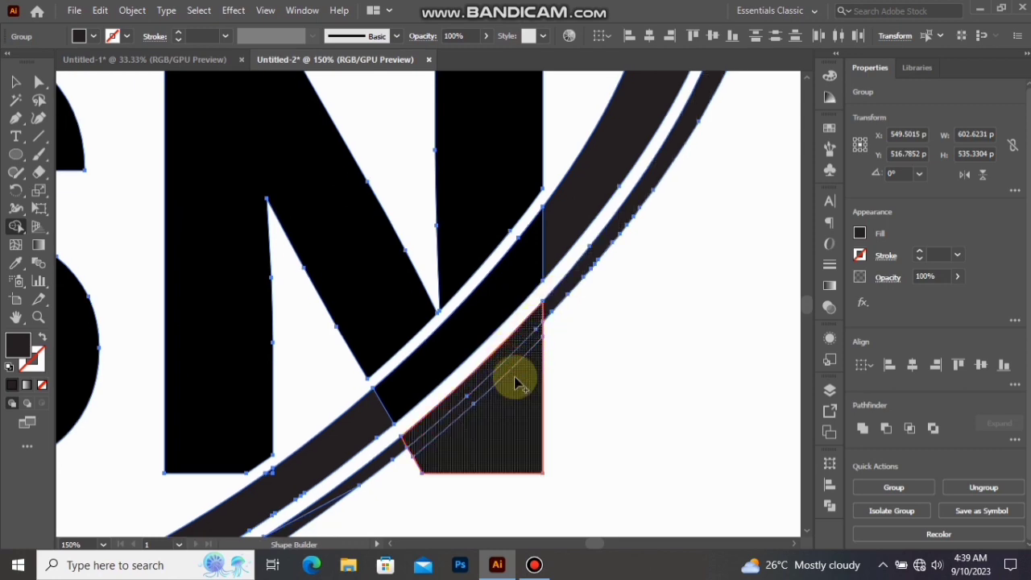
scroll(520, 372, down, 2)
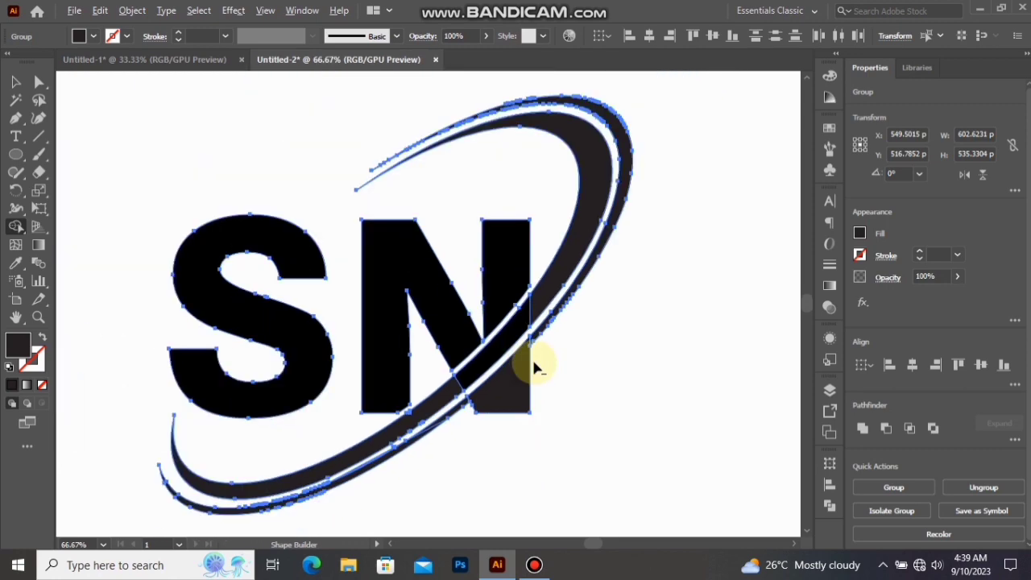
Expand the selected logo artwork and unite its overlapping pieces with Pathfinder
click(16, 83)
scroll(364, 205, down, 1)
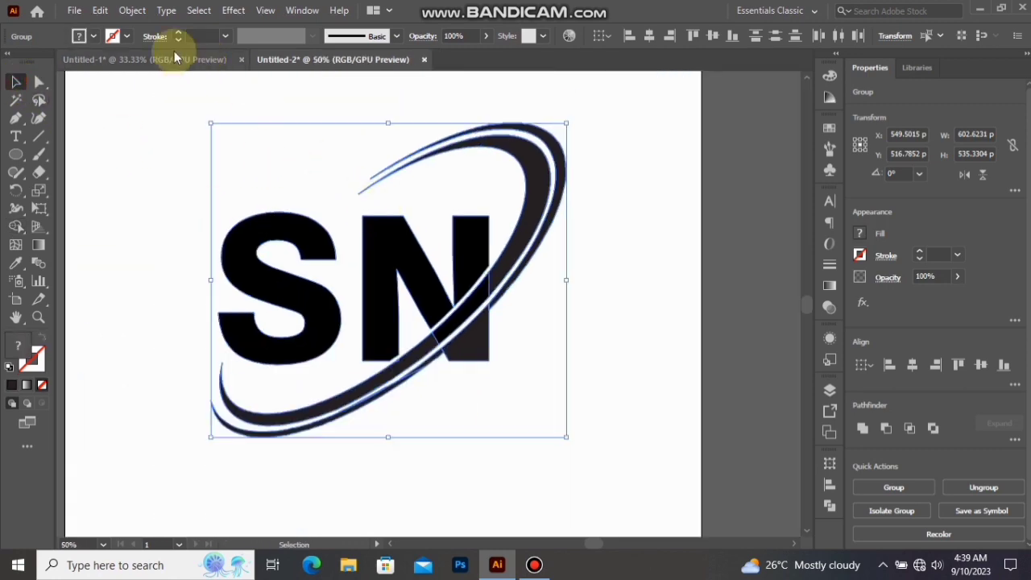
click(132, 10)
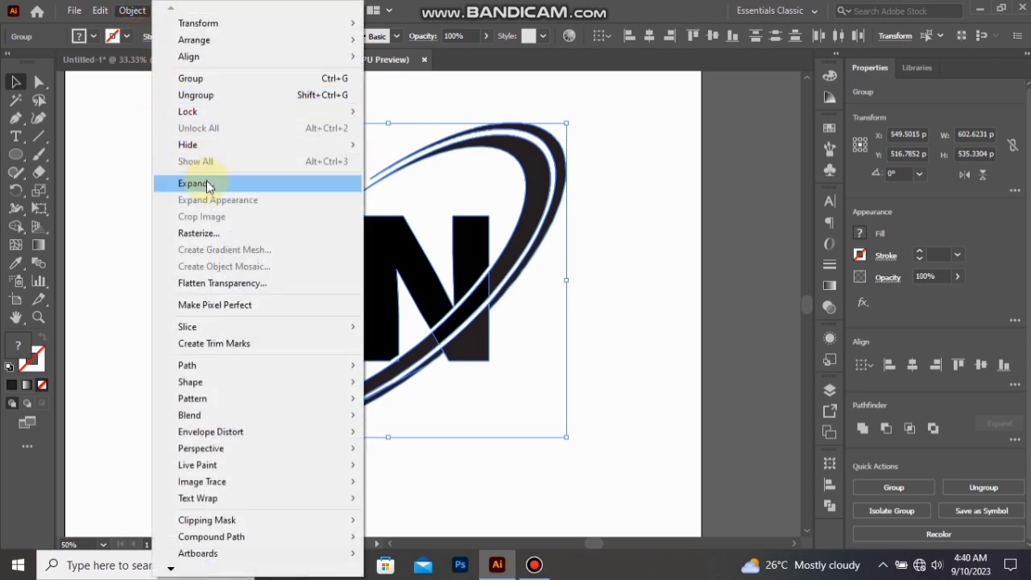
click(206, 185)
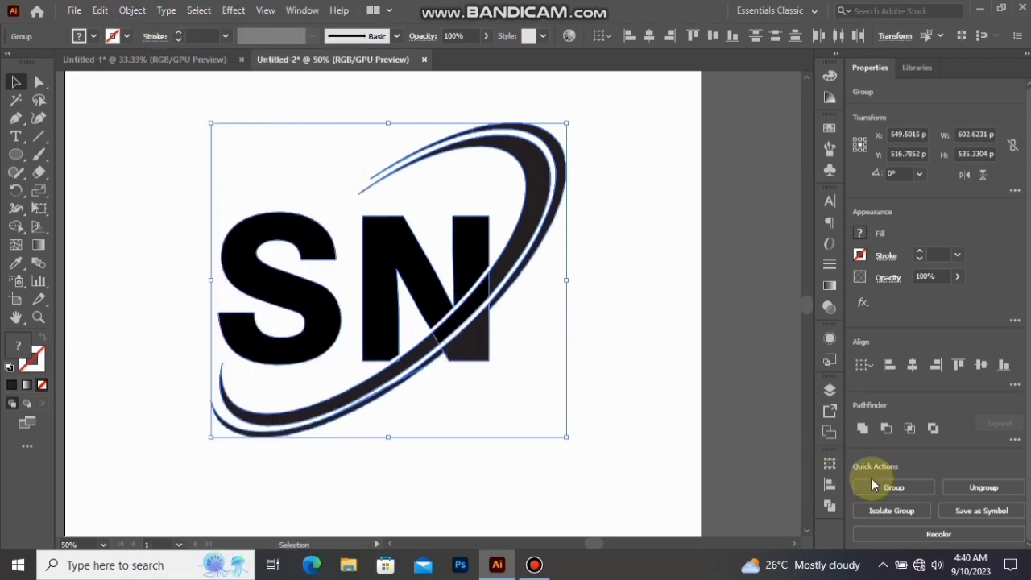
click(864, 431)
click(632, 285)
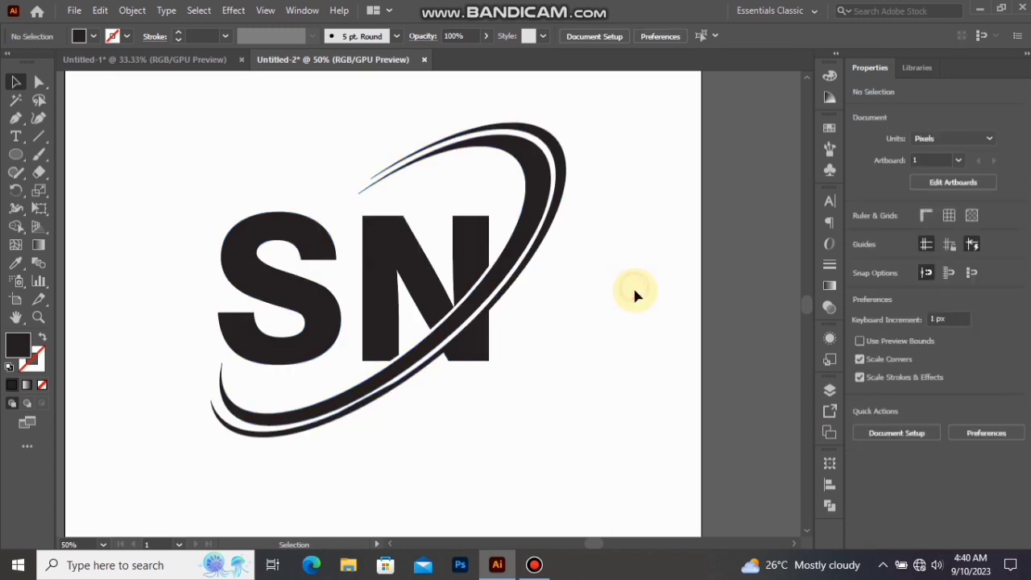
Ungroup the united SN logo so its parts can be selected separately
key(ctrl+minus)
scroll(591, 284, up, 1)
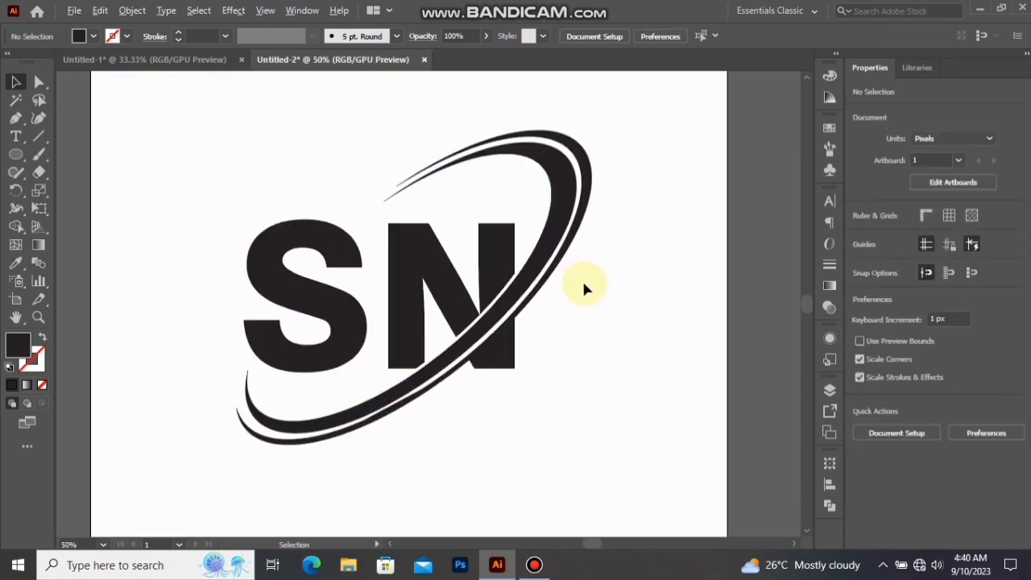
right_click(525, 299)
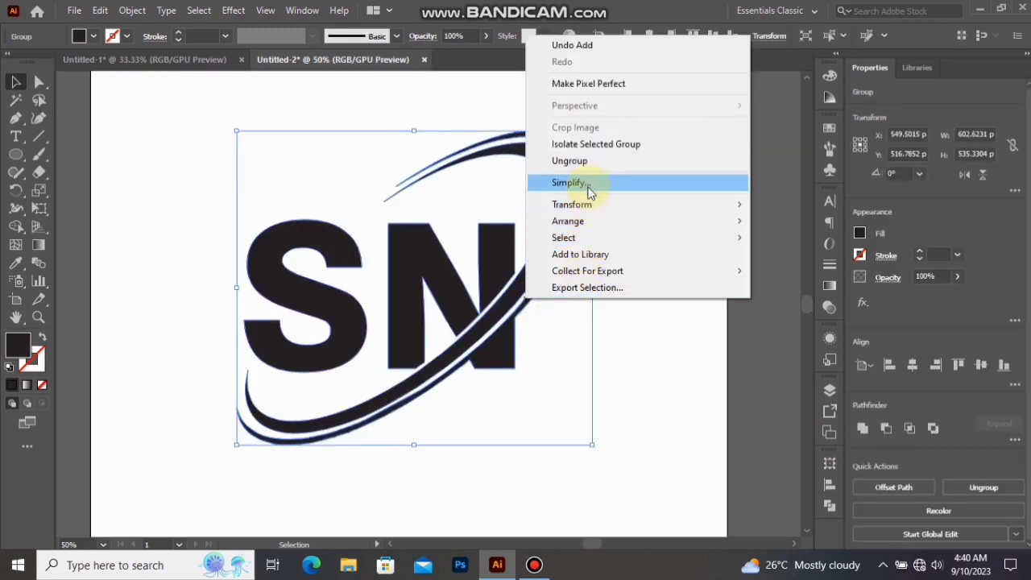
click(591, 162)
click(624, 212)
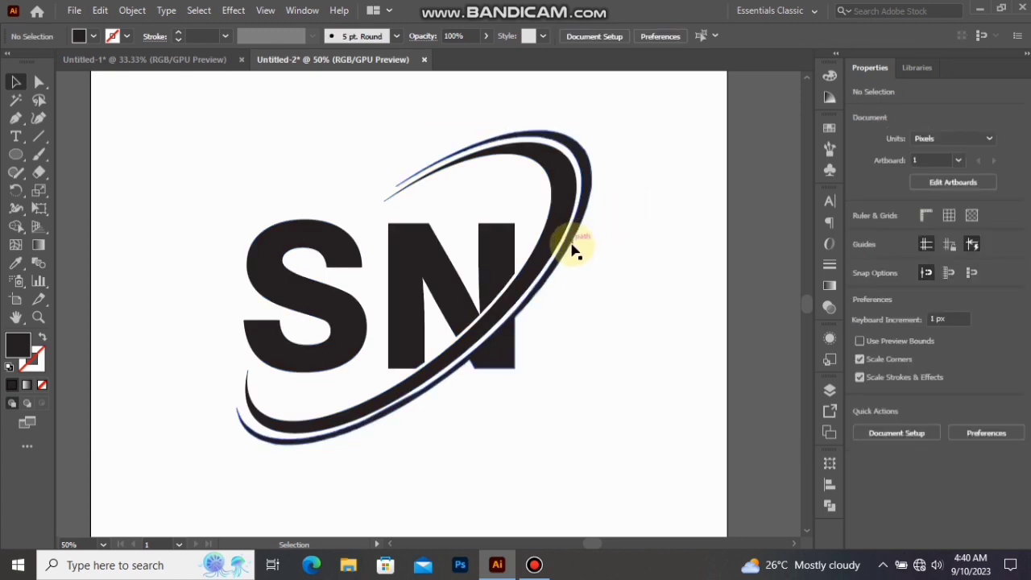
Fill the outer crescent and the N's attached lower corner with bright blue
click(572, 247)
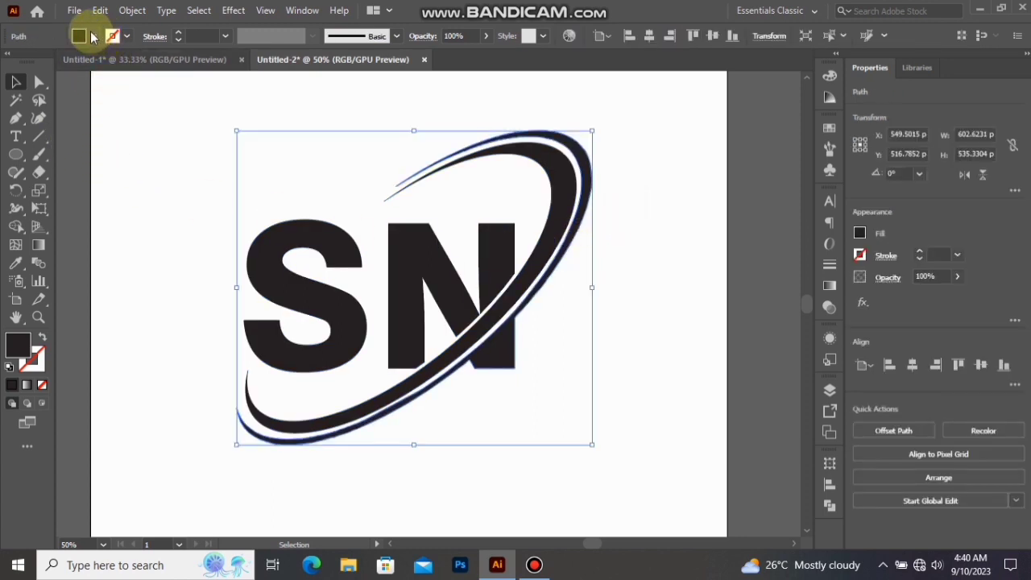
click(92, 36)
click(105, 71)
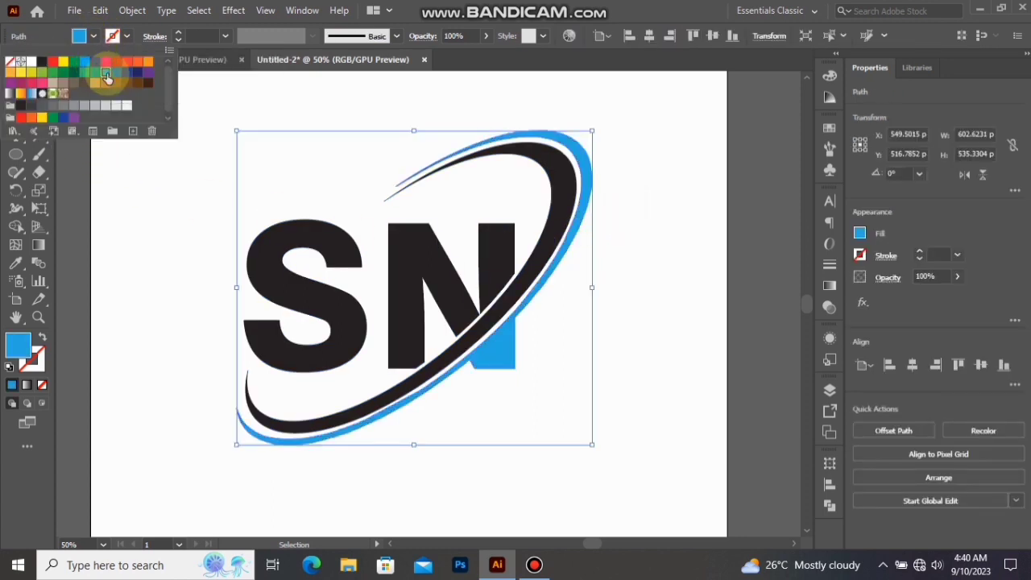
click(256, 103)
Select the inner crescent, the N and the S together and fill them with dark gray
click(540, 237)
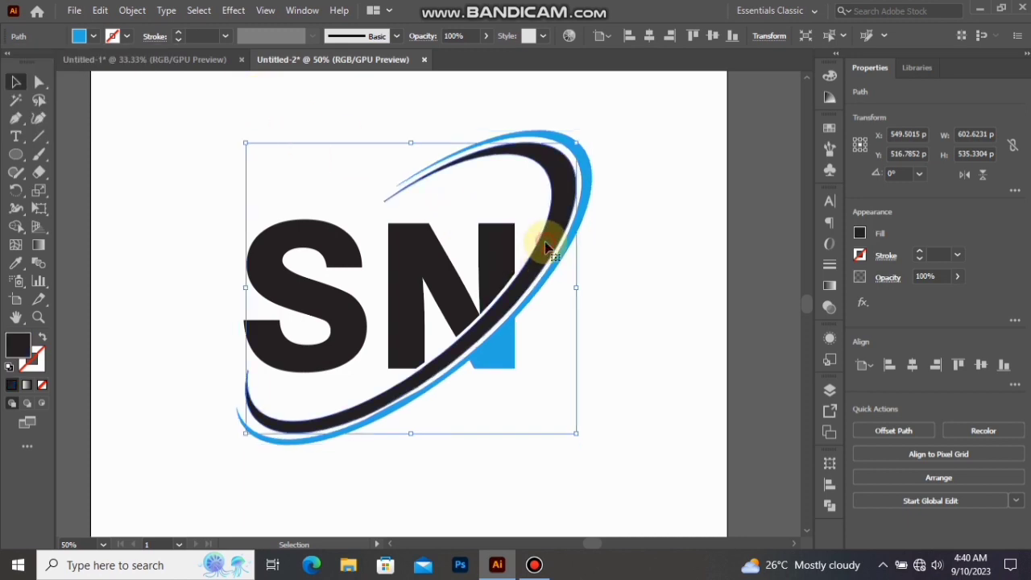
shift+click(501, 257)
shift+click(322, 306)
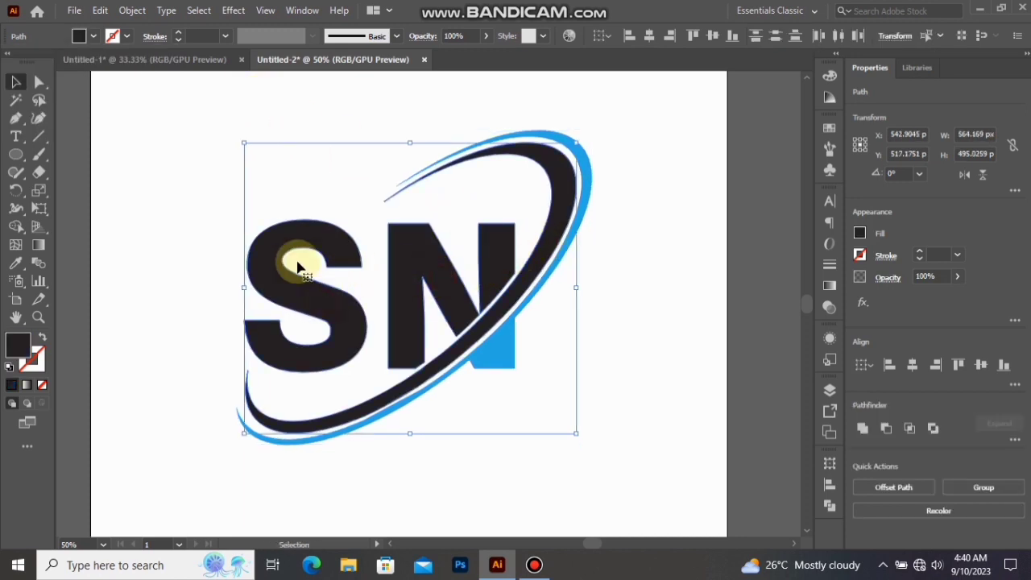
click(93, 36)
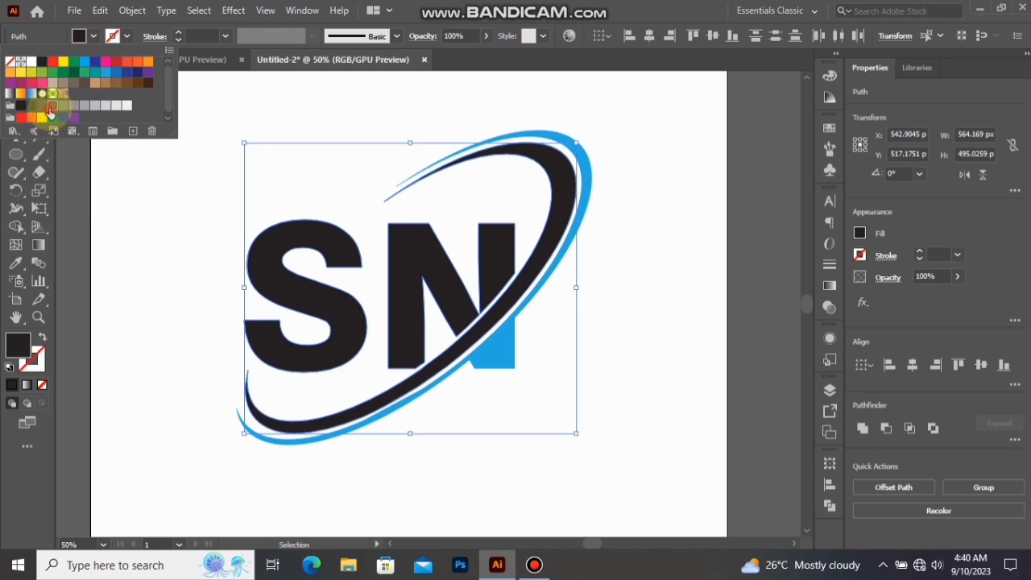
click(51, 107)
click(42, 106)
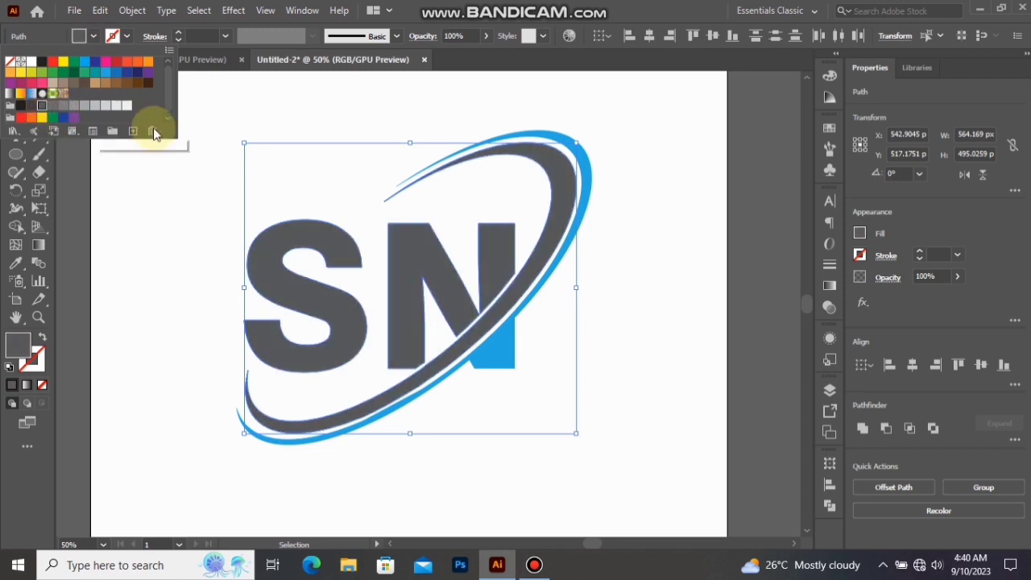
click(220, 127)
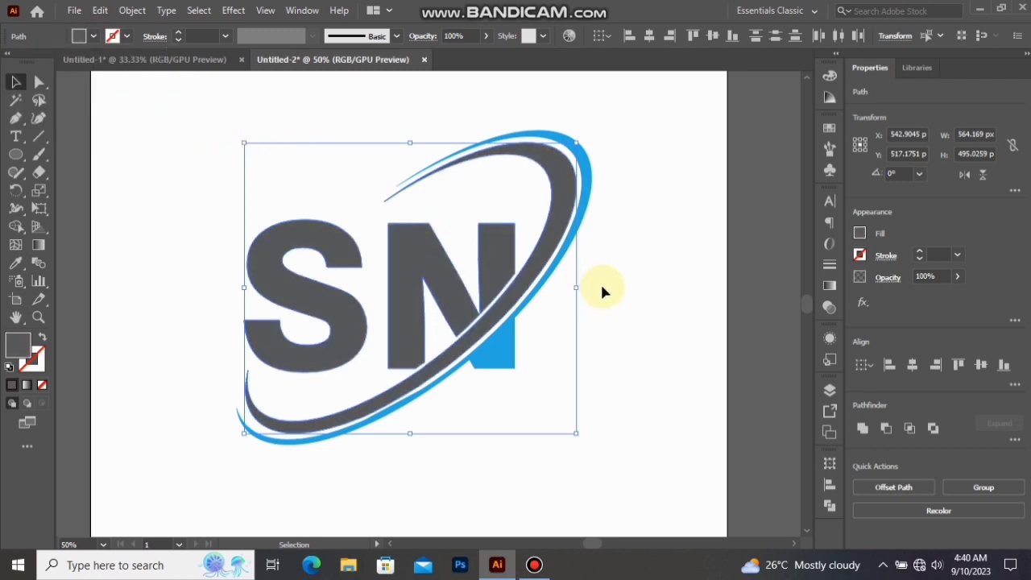
click(577, 279)
scroll(578, 279, down, 1)
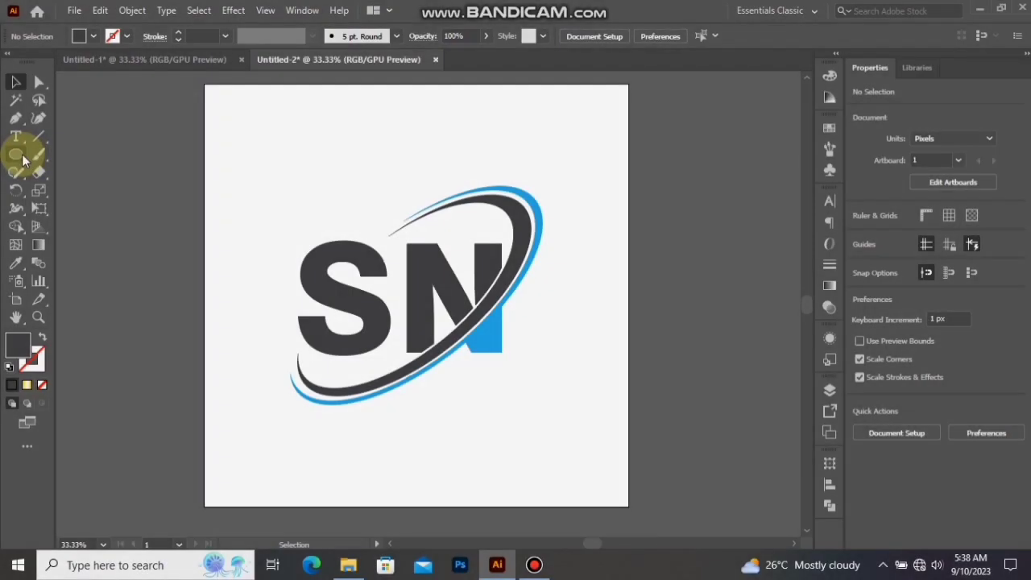
Draw a 1080 by 1080 px rectangle covering the whole artboard
drag(15, 154, 65, 156)
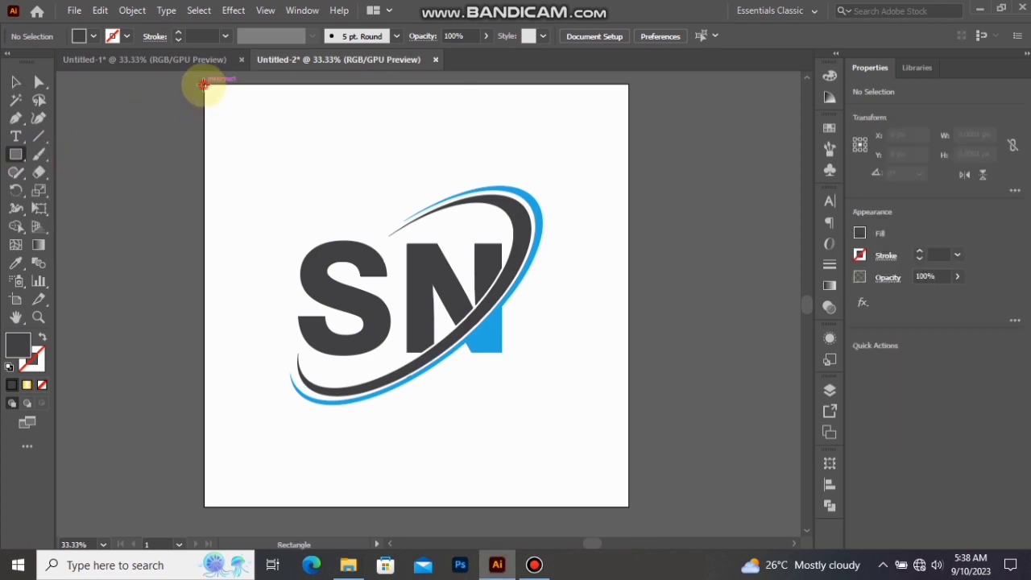
drag(204, 84, 629, 507)
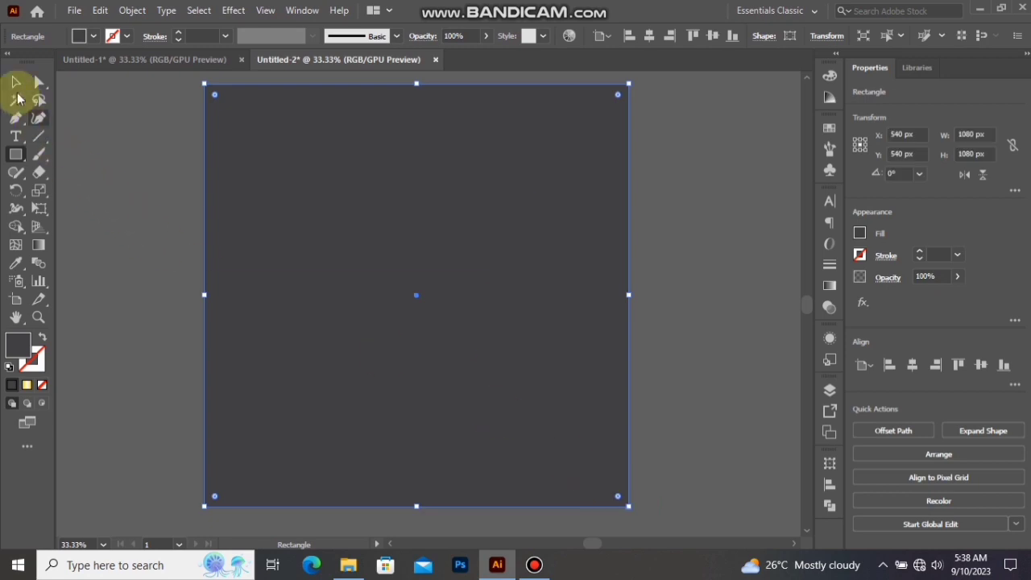
click(16, 82)
Fill the rectangle with a two-stop linear gradient from white to dark gray, removing the yellow stops
click(828, 286)
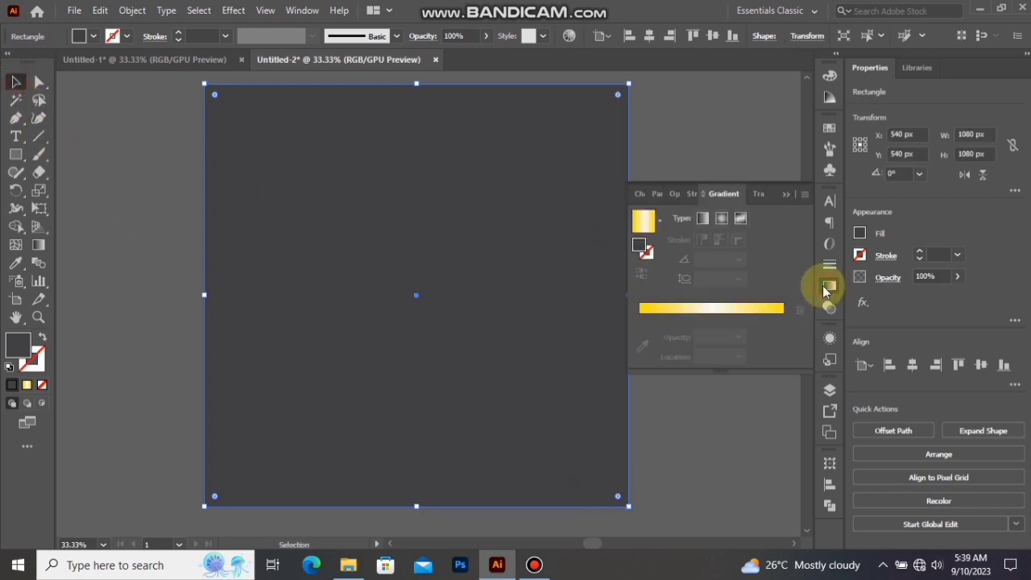
click(729, 314)
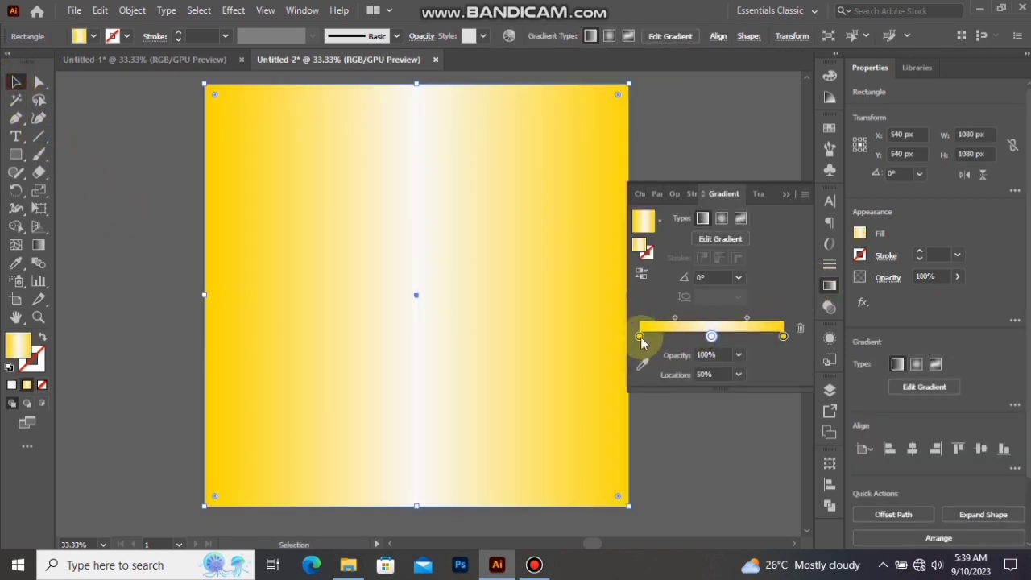
drag(639, 337, 649, 355)
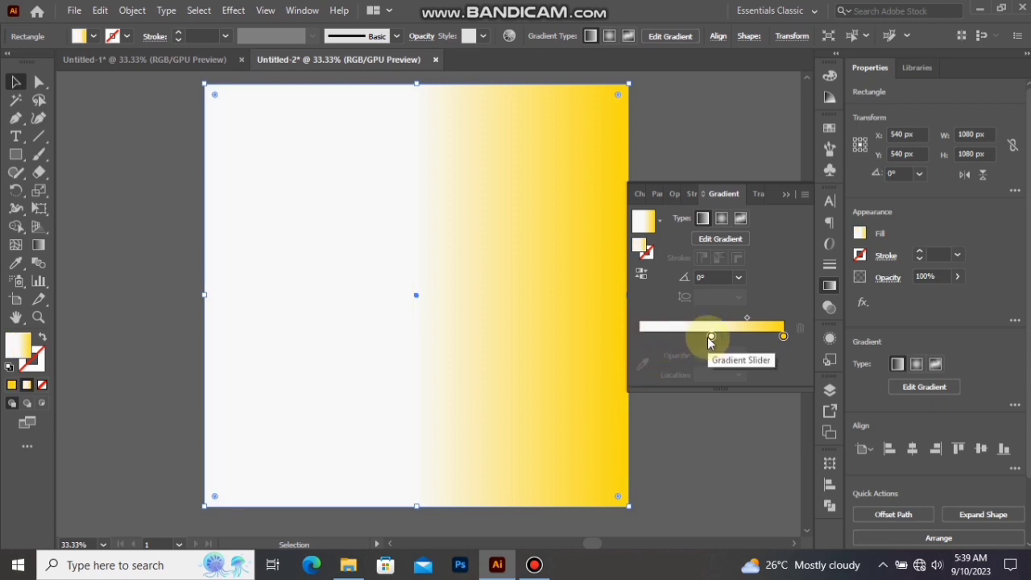
drag(709, 337, 635, 336)
double_click(784, 336)
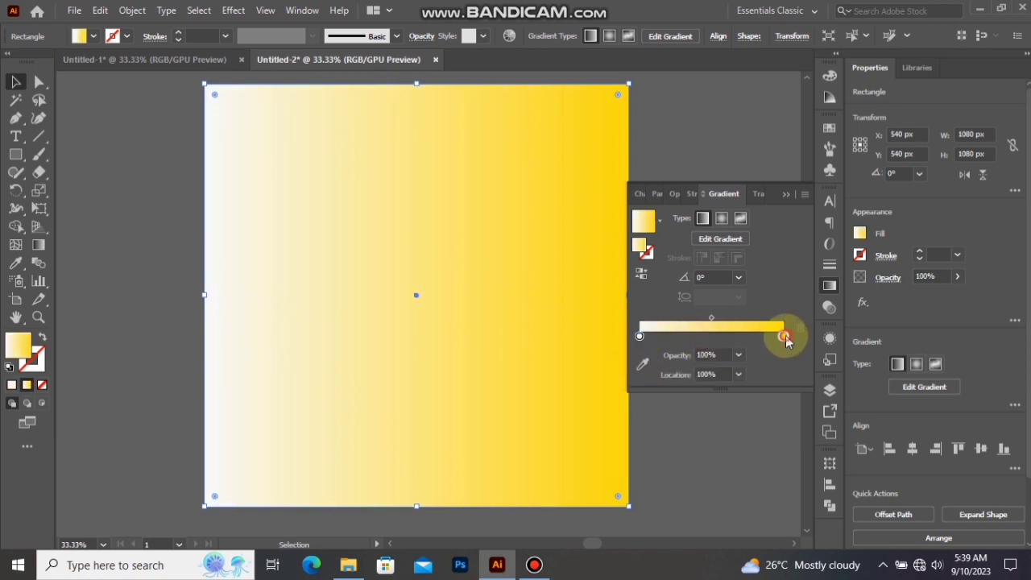
click(632, 418)
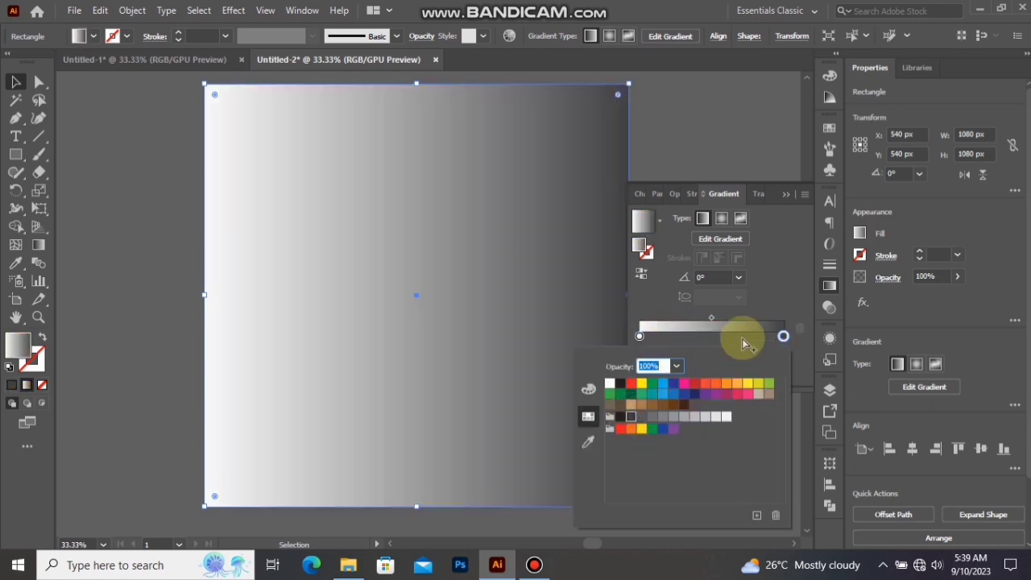
click(771, 289)
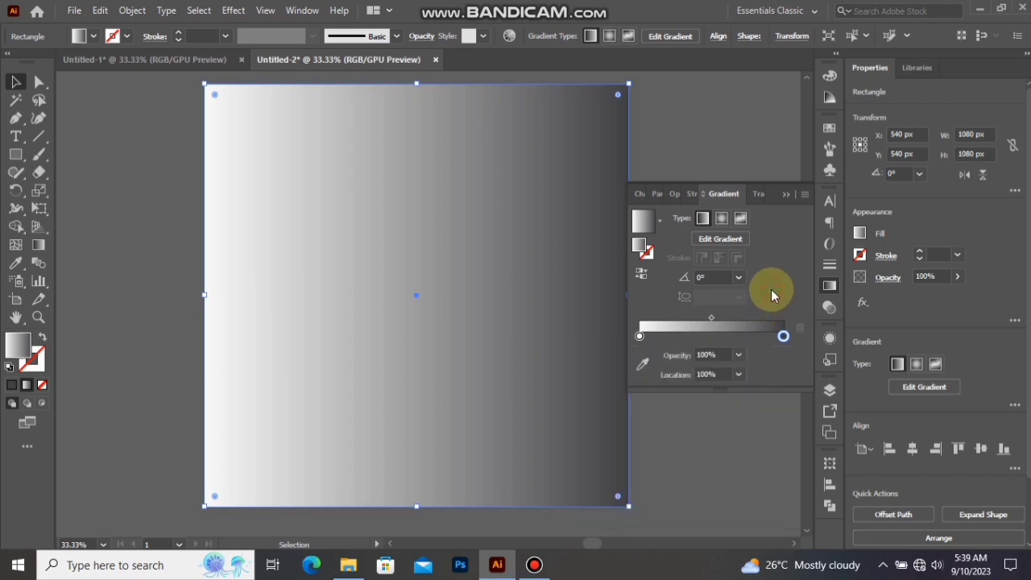
click(786, 198)
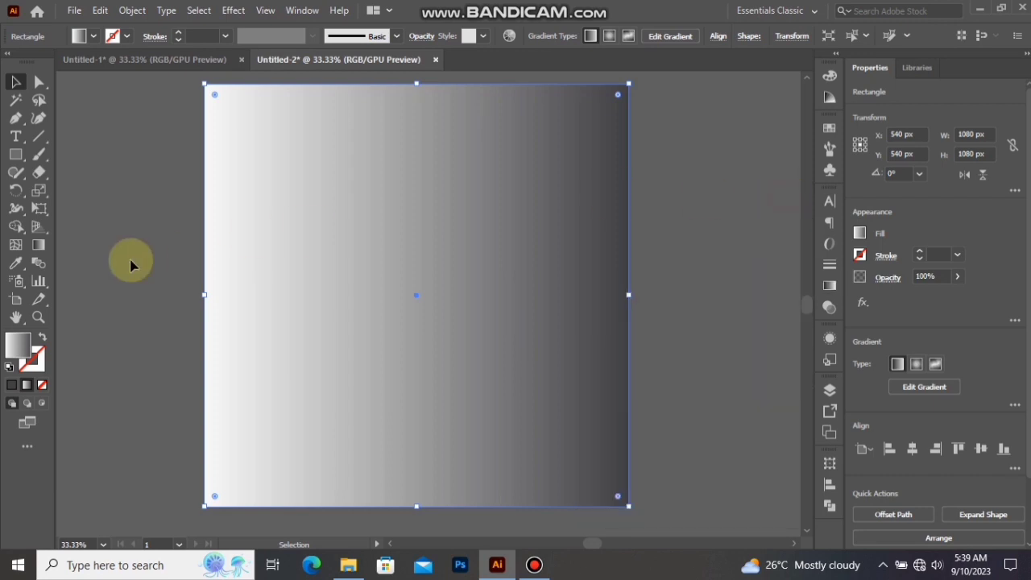
Redirect the rectangle's gradient diagonally from its upper-left corner to its lower-right corner
click(38, 245)
drag(209, 89, 619, 498)
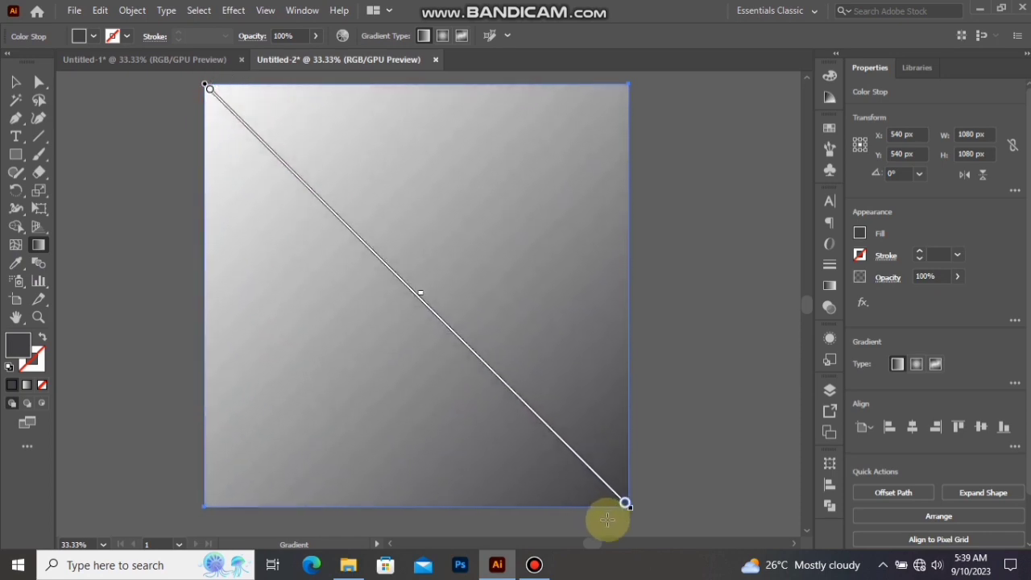
click(6, 123)
click(14, 84)
click(388, 222)
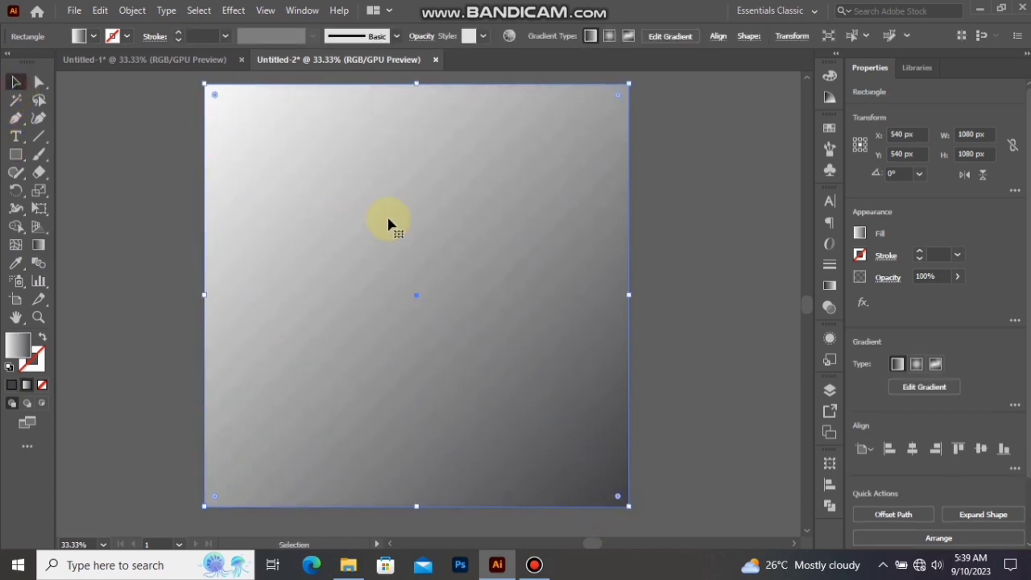
Send the gradient rectangle to the back, behind the SN logo
right_click(476, 267)
mouse_move(594, 474)
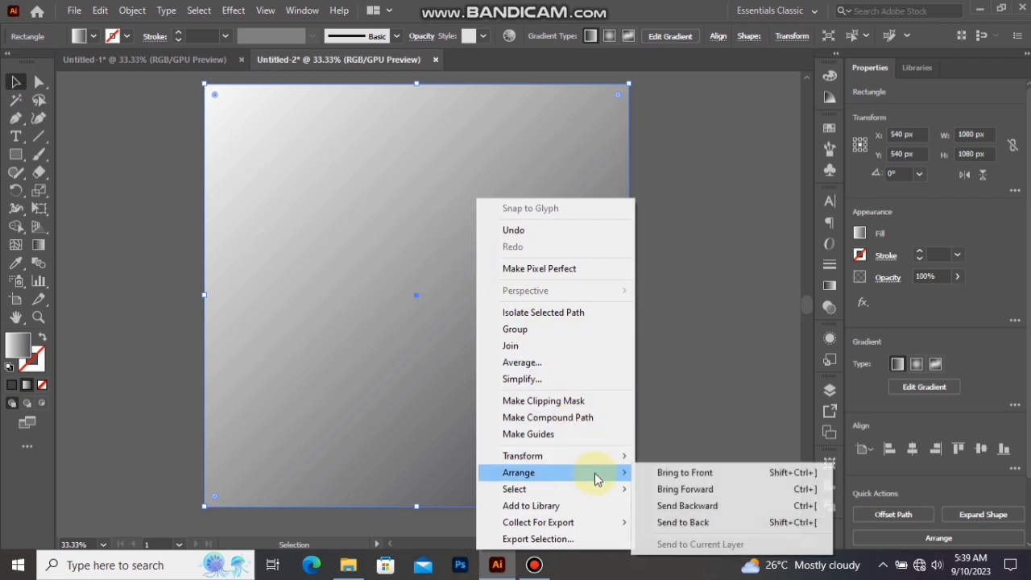
click(677, 511)
click(690, 333)
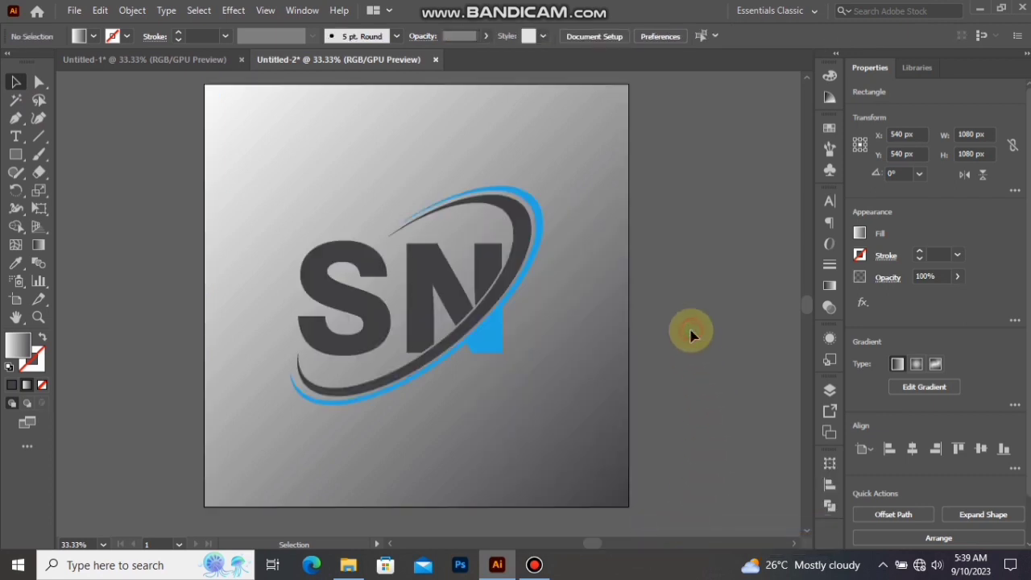
Apply a Drop Shadow effect to the SN logo group
click(508, 306)
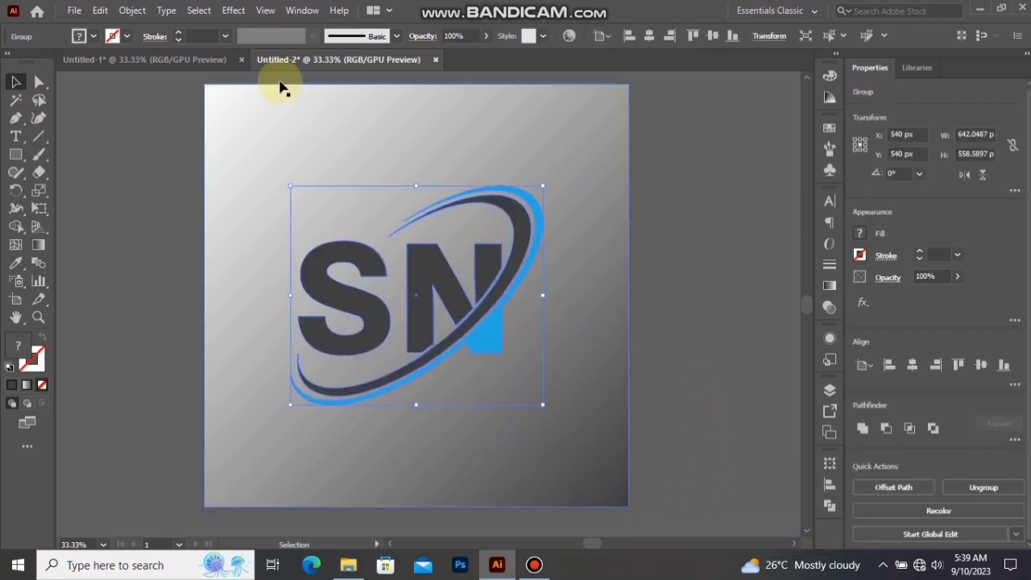
click(233, 10)
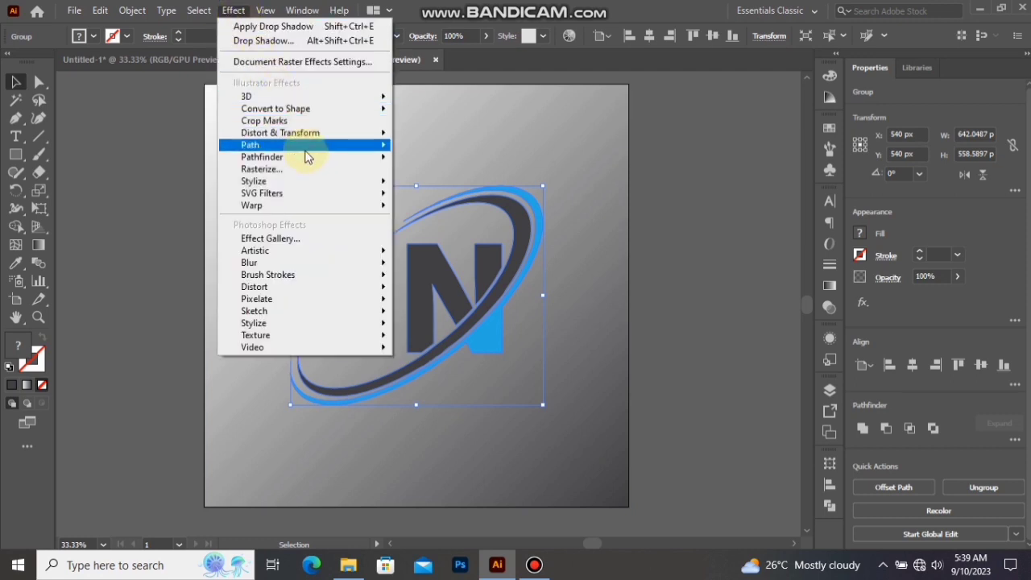
mouse_move(329, 183)
click(443, 183)
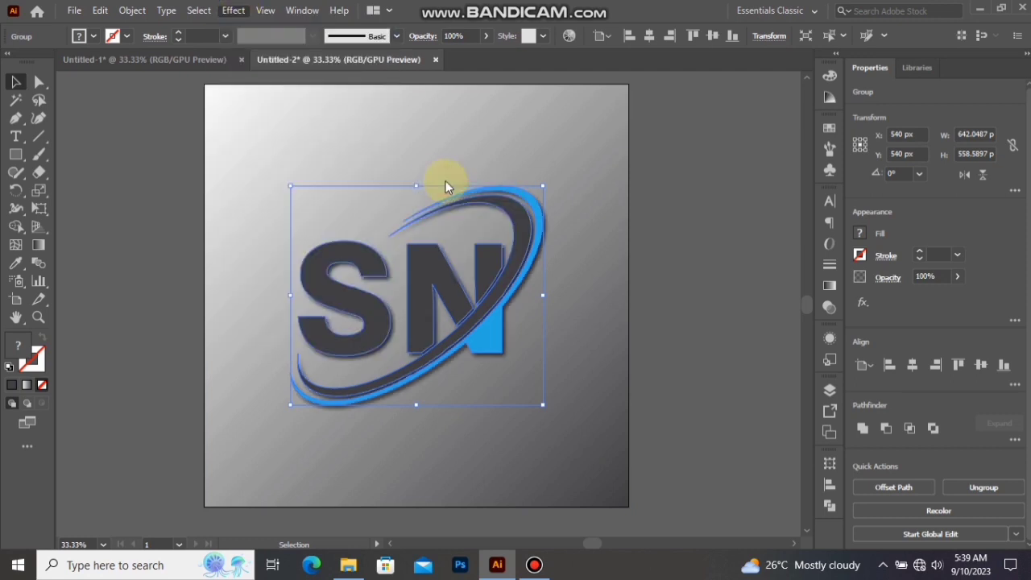
click(723, 271)
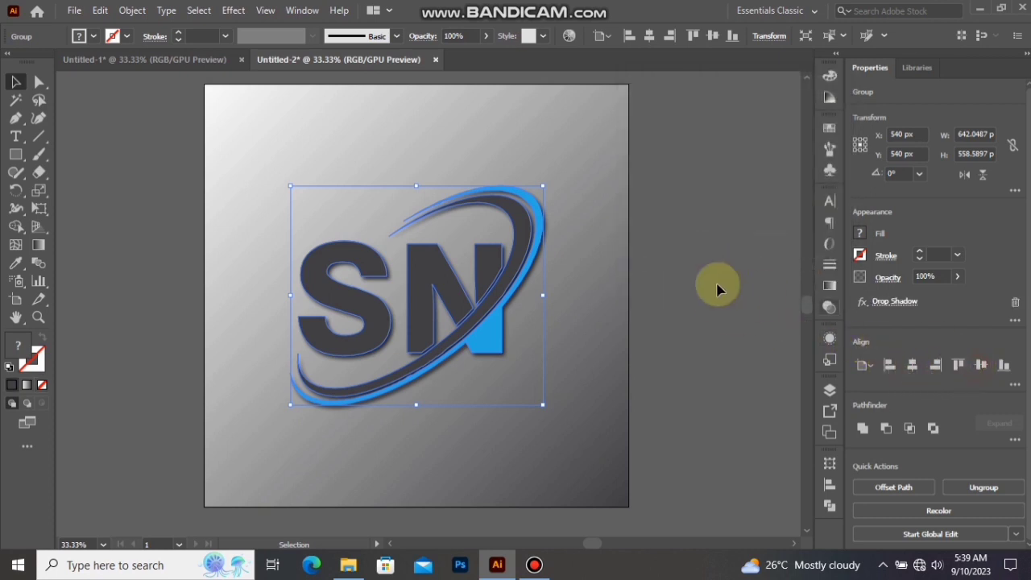
click(693, 270)
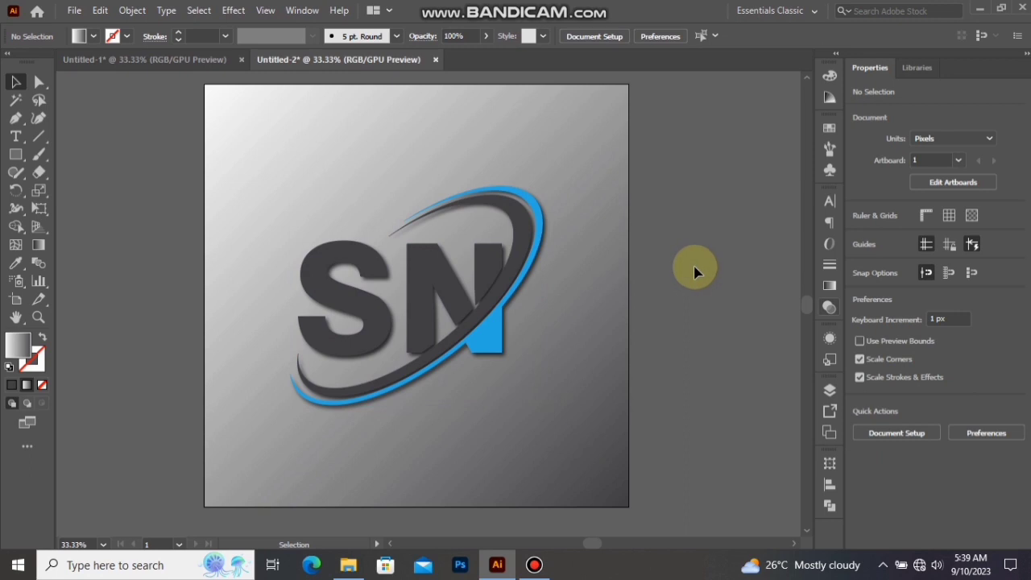
Lighten the background gradient's dark end stop to the C=0 M=0 Y=0 K=70 gray swatch
click(603, 348)
click(828, 286)
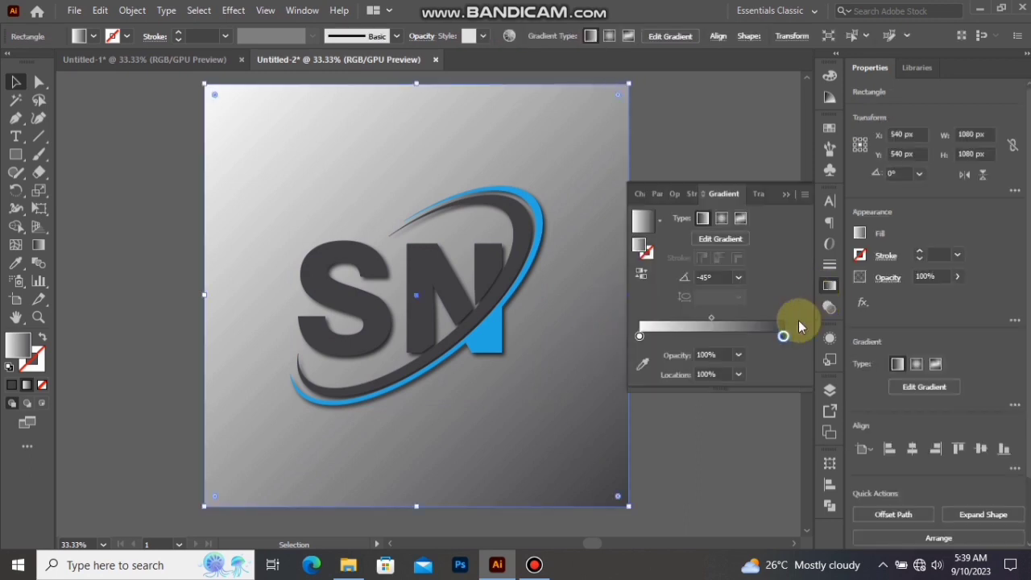
double_click(783, 337)
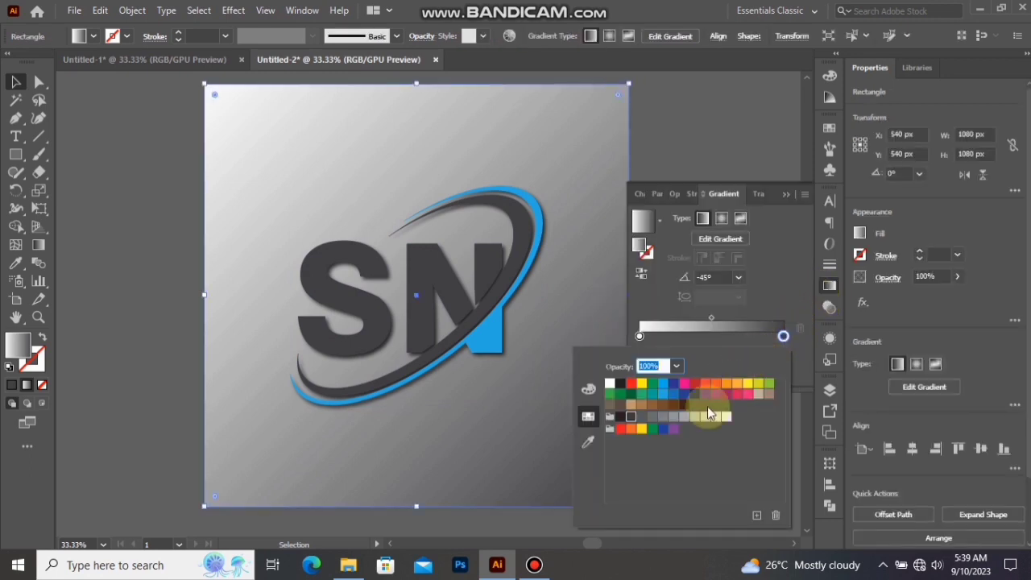
click(655, 417)
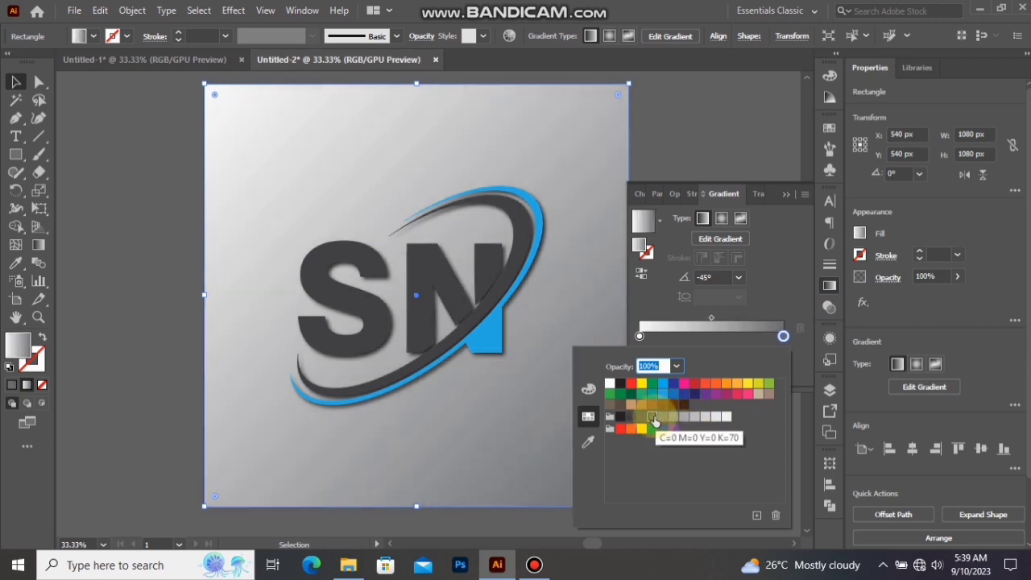
click(784, 205)
click(787, 196)
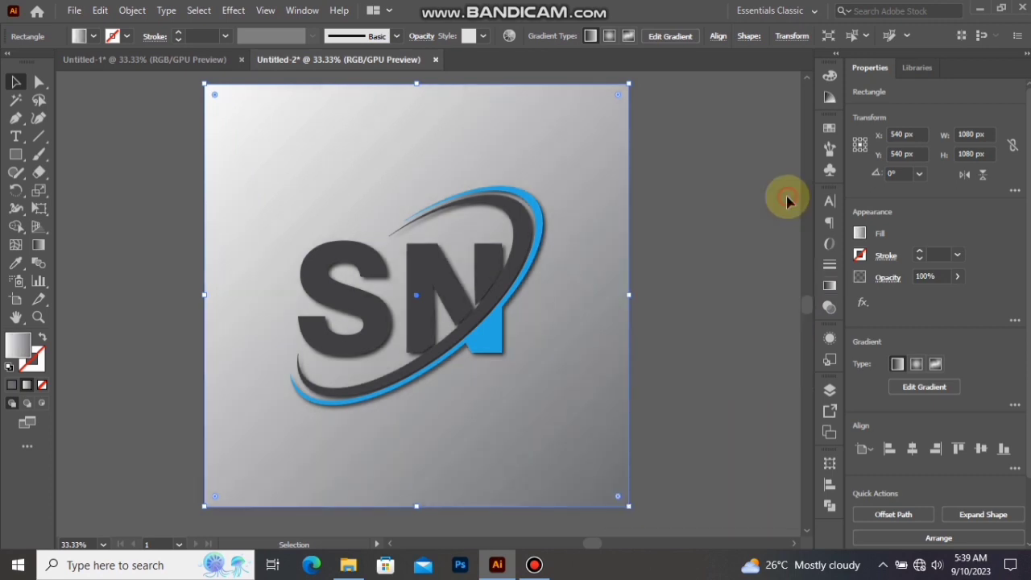
click(730, 233)
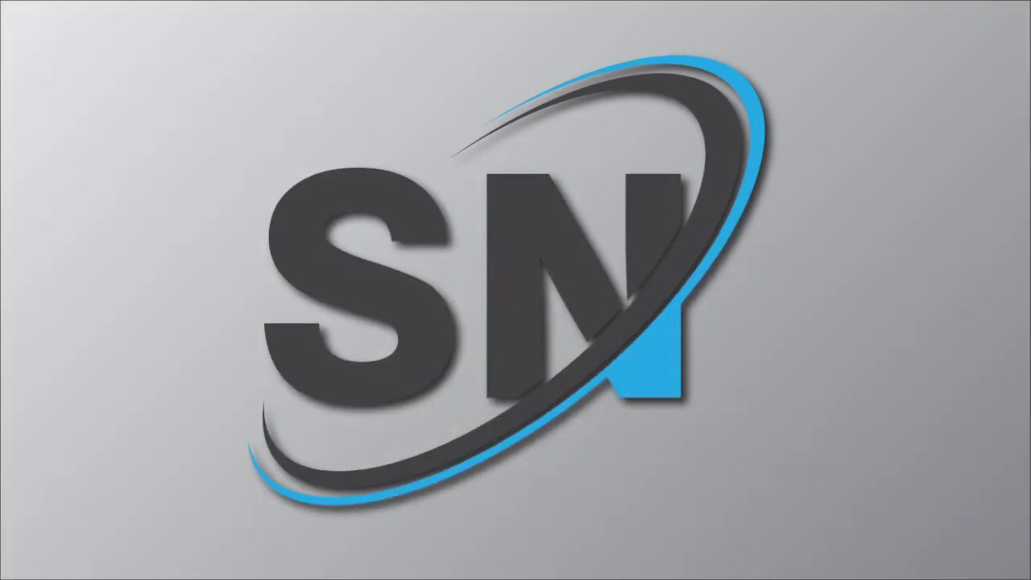